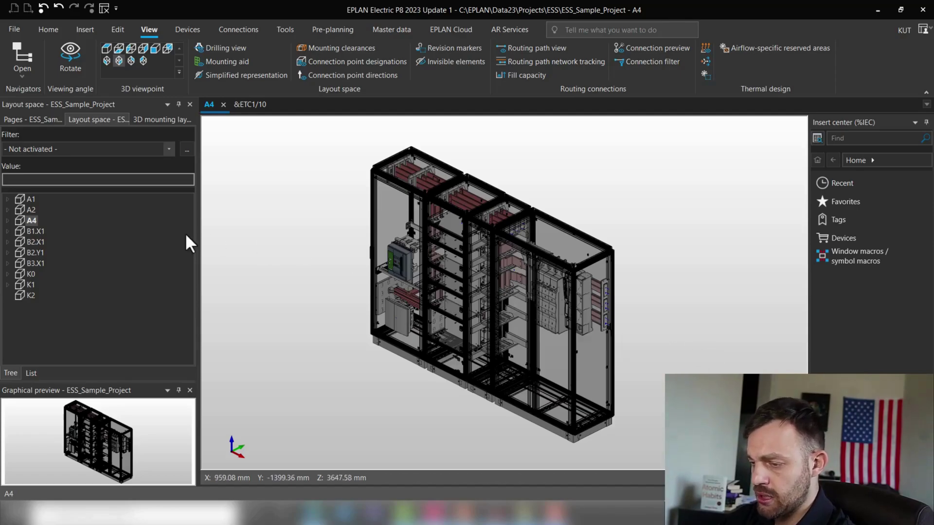
Open enclosure S9 from layout space A4 in its own tab and pan across its busbars.
left_click(8, 221)
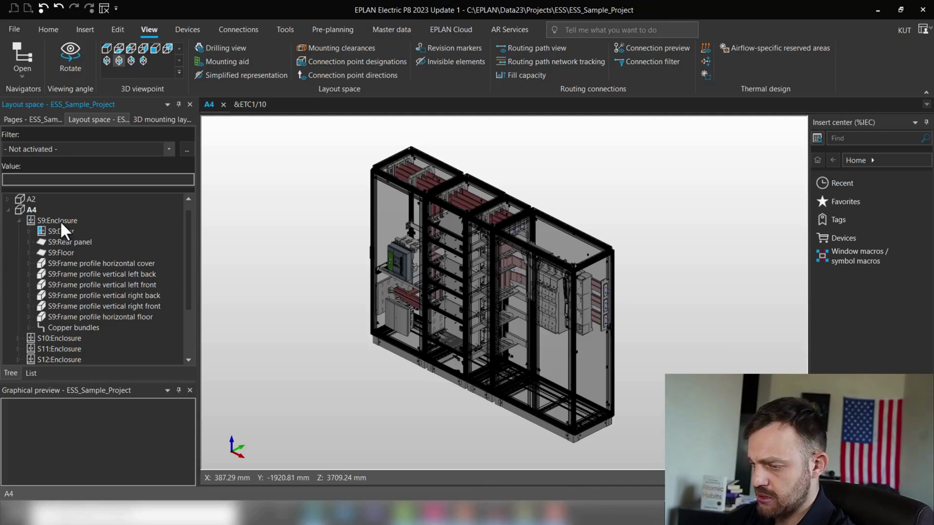
double_click(60, 221)
left_click(64, 230)
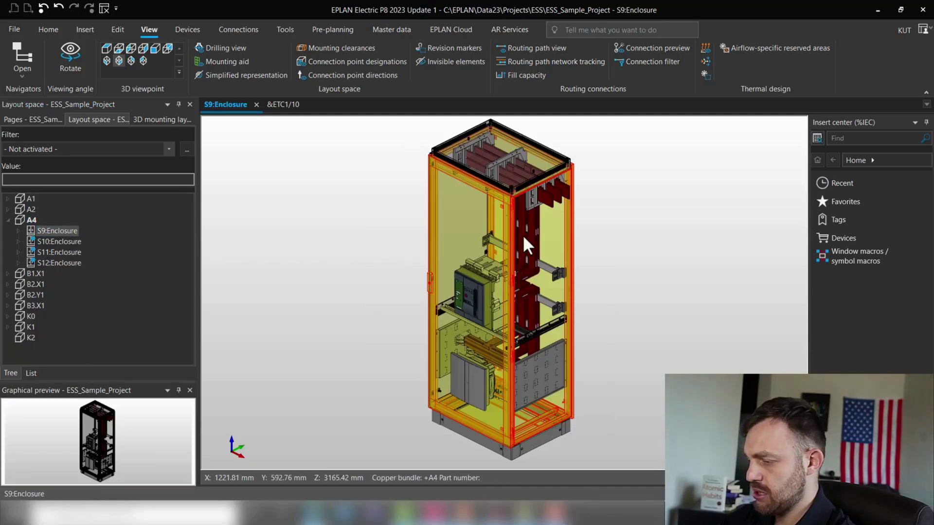
scroll(523, 235, "up", 2)
scroll(547, 292, "up", 1)
scroll(543, 277, "up", 1)
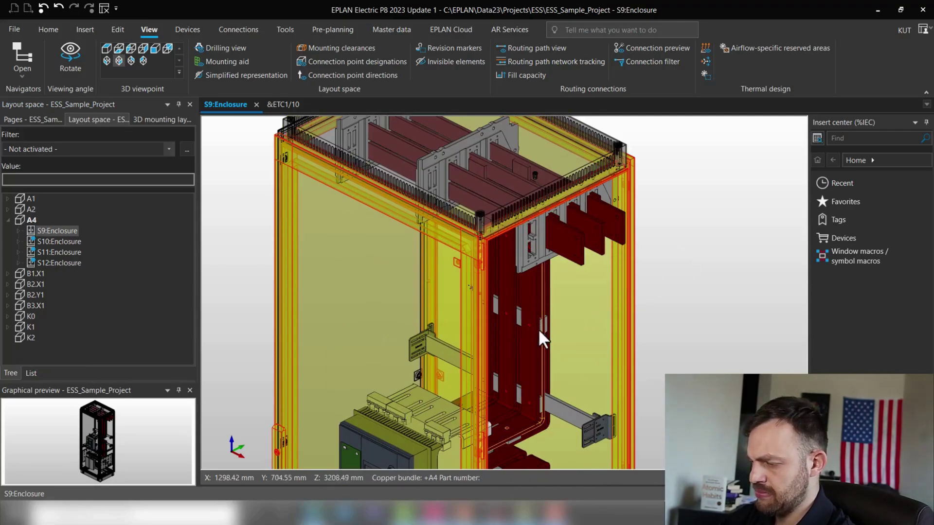
mouse_move(536, 397)
middle_mouse_down()
mouse_move(552, 384)
mouse_move(533, 282)
middle_mouse_up()
scroll(533, 282, "down", 2)
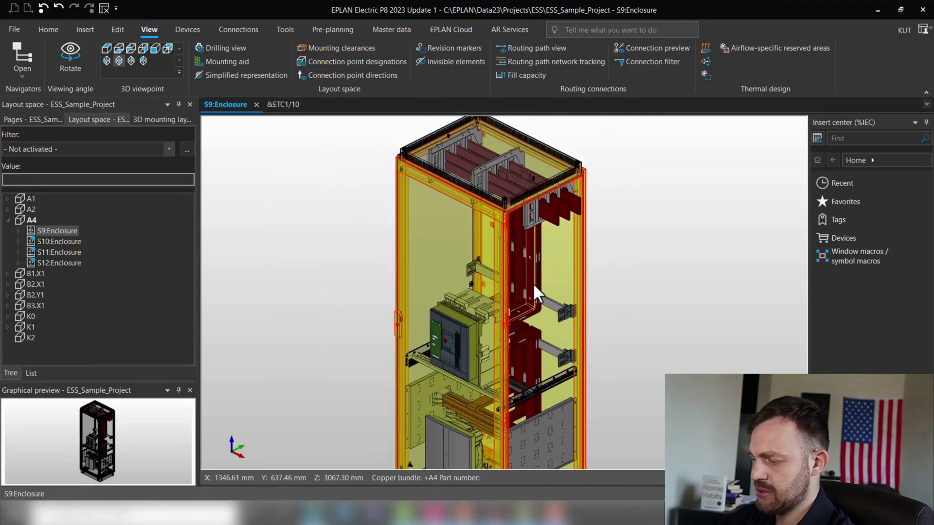
scroll(533, 282, "down", 1)
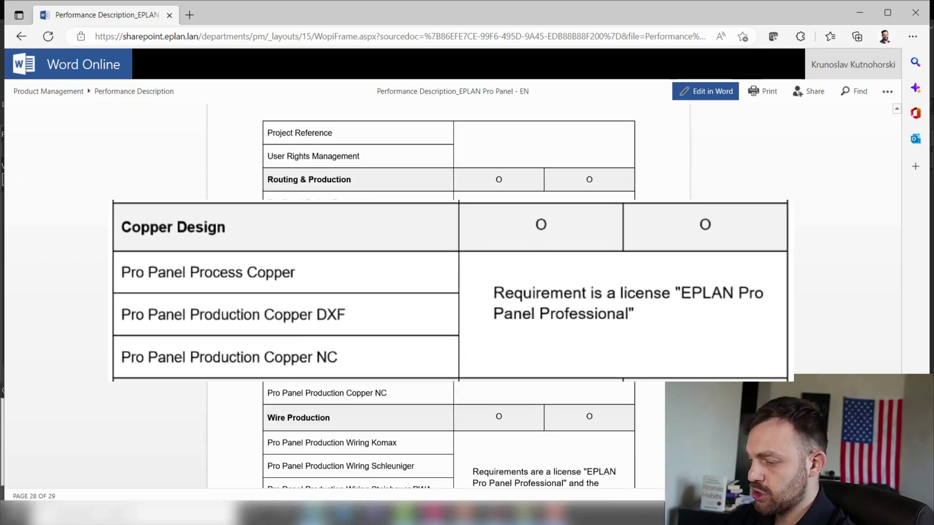
scroll(423, 325, "down", 2)
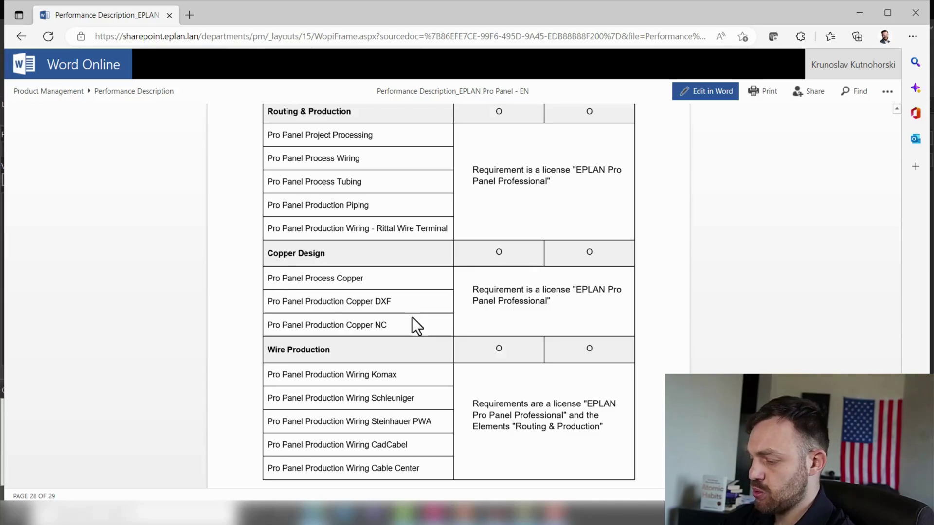
Back in EPLAN, open the empty K2 layout space and start the Busbar (bending) command.
left_click(390, 438)
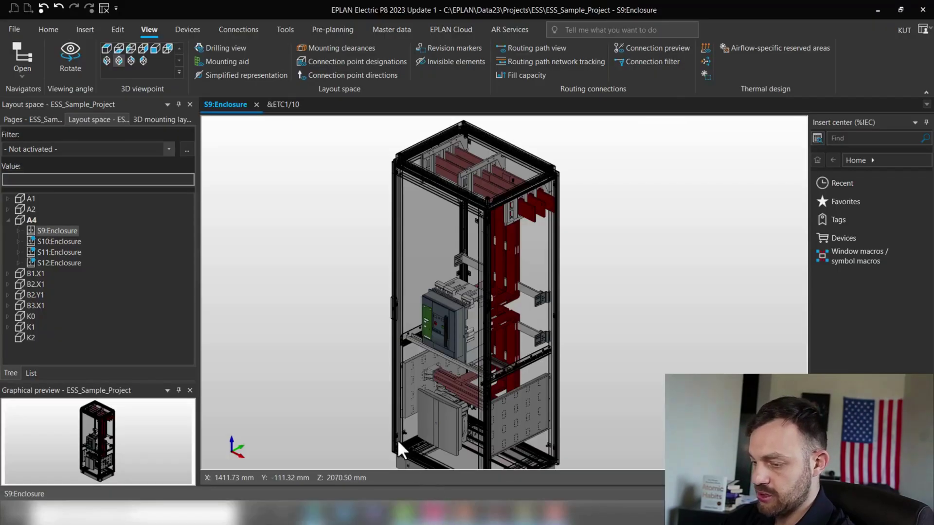
double_click(31, 338)
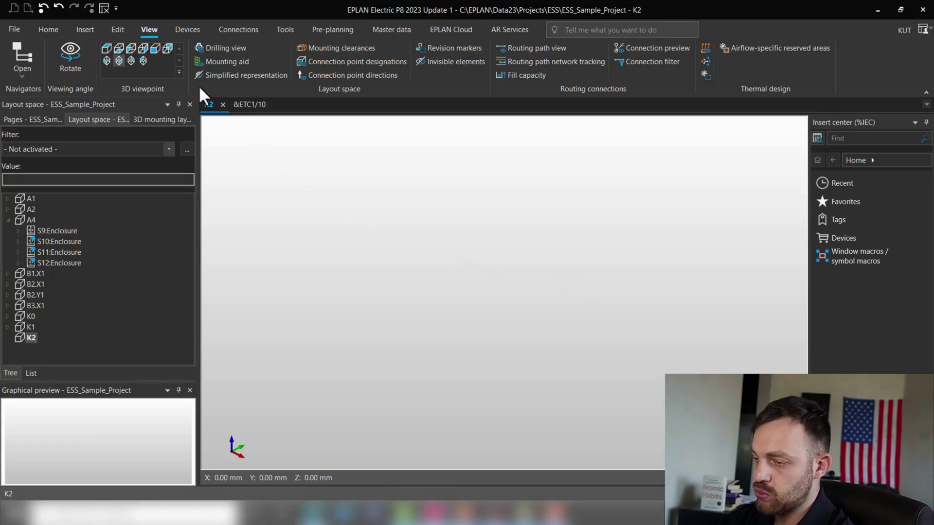
left_click(87, 29)
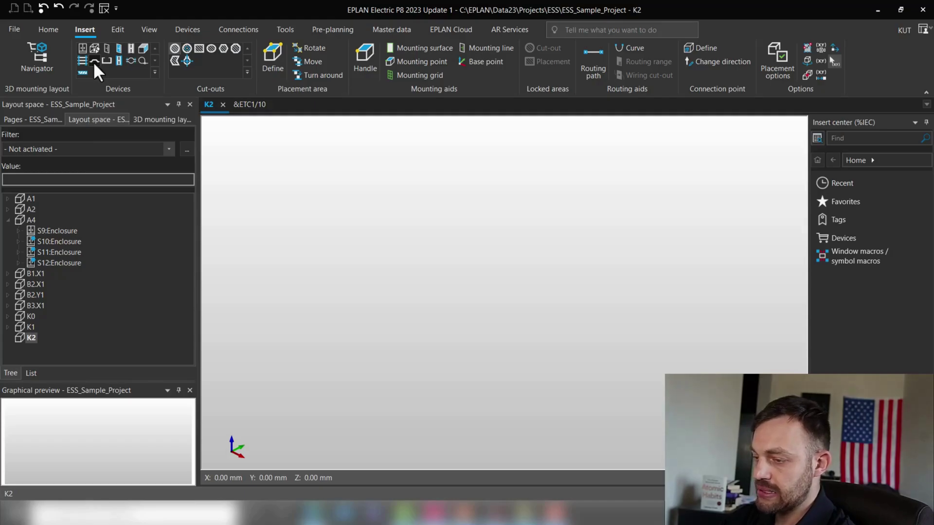
left_click(93, 61)
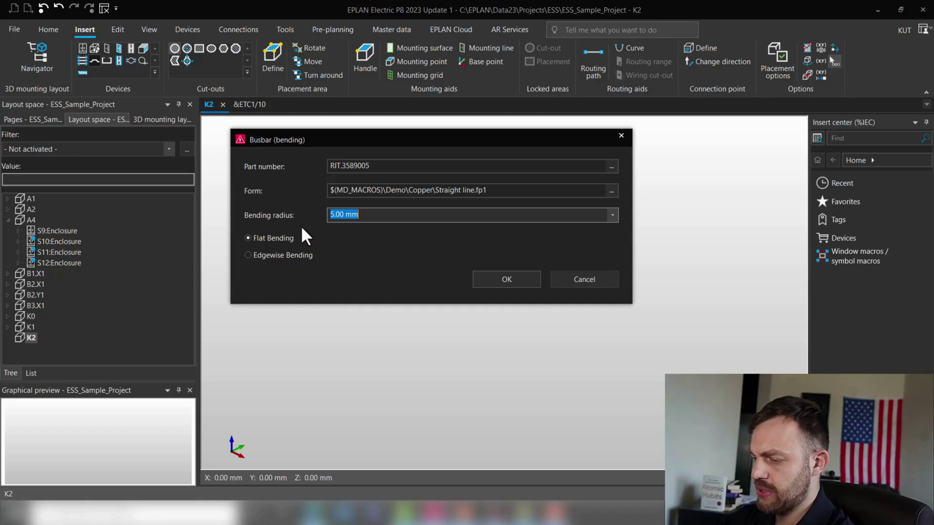
Keep Flat Bending and open Part selection for the busbar's part number.
left_click(301, 239)
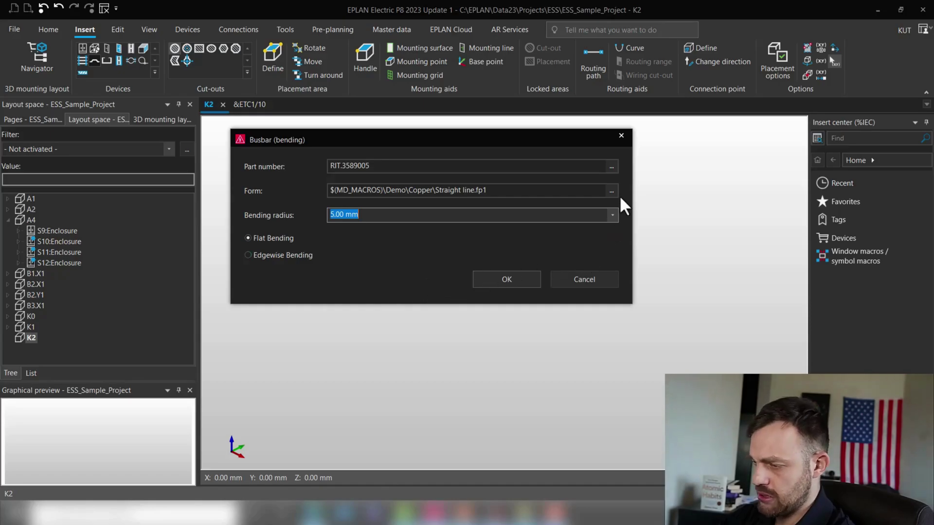
left_click(612, 167)
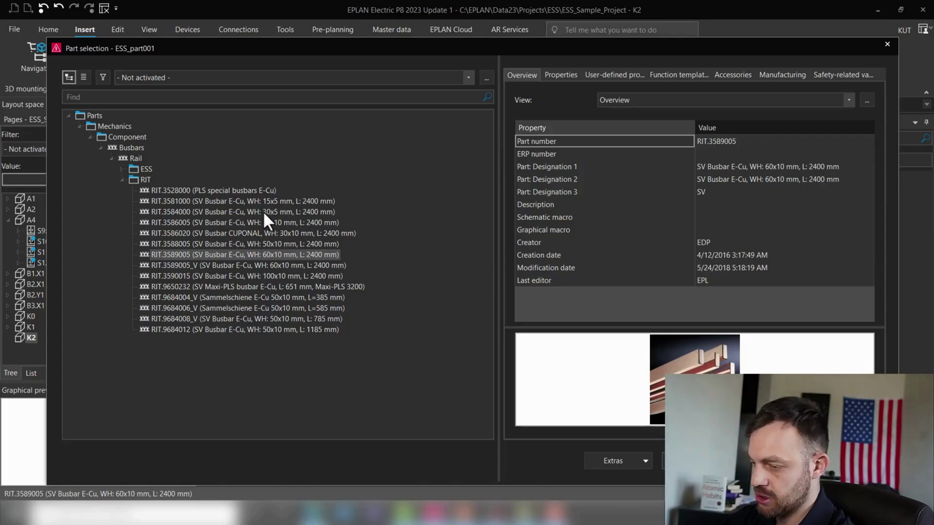
Choose RIT.3589005 (SV Busbar E-Cu 60x10 mm) over the 50x10 mm RIT.3588005 and confirm.
left_click(277, 244)
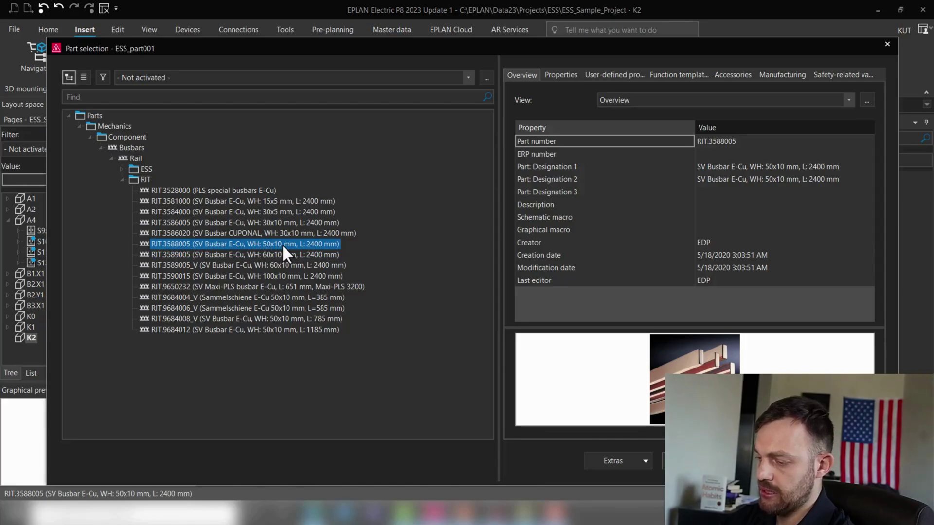
left_click(268, 255)
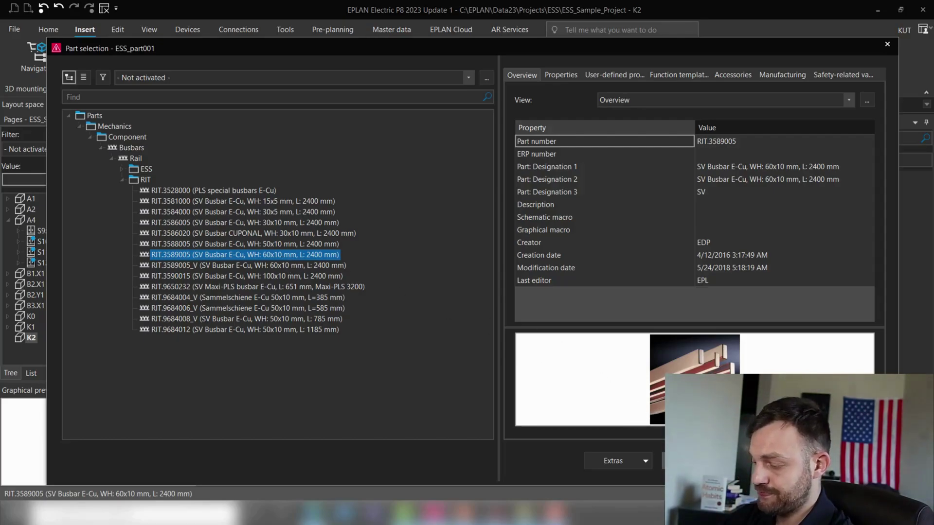
left_click(679, 461)
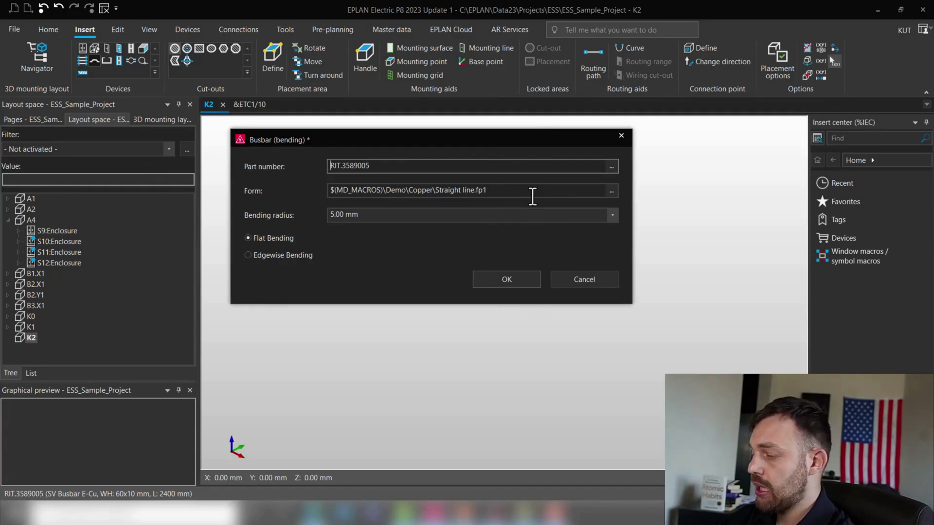
left_click(611, 191)
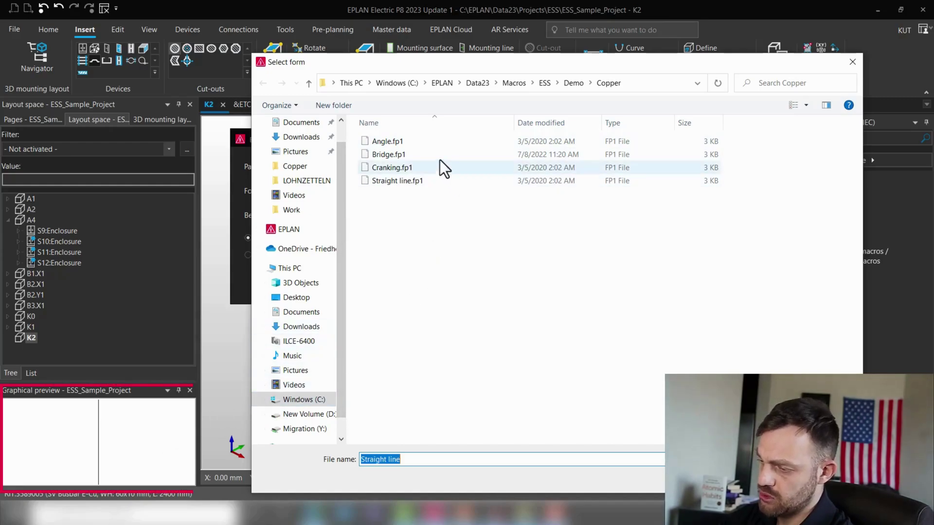
left_click(413, 143)
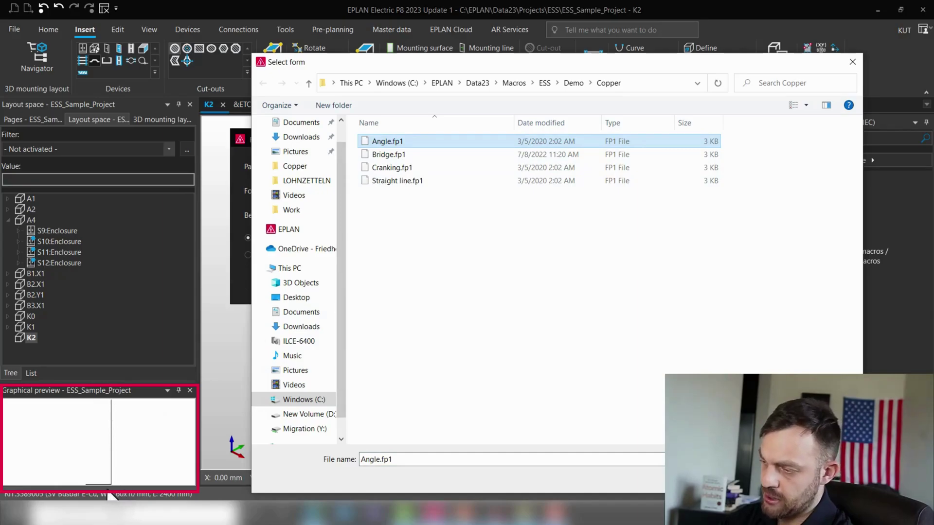
left_click(397, 154)
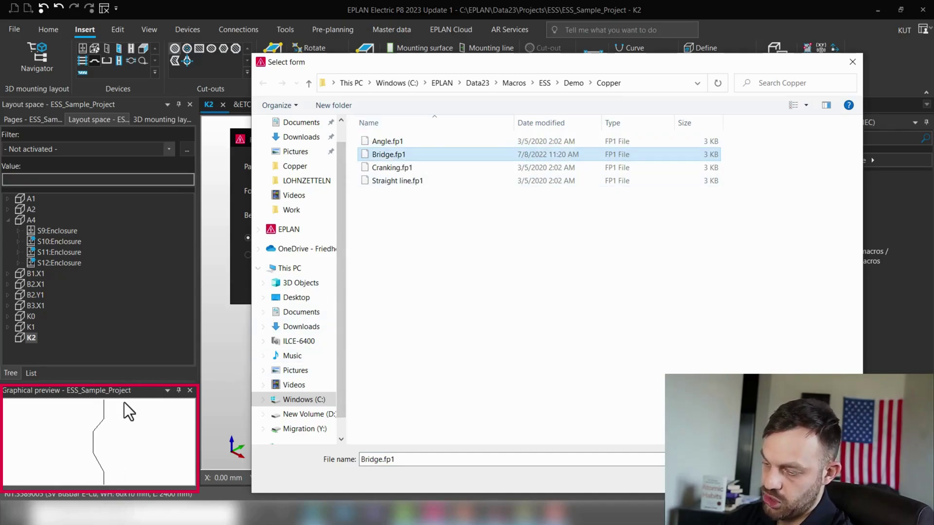
left_click(399, 169)
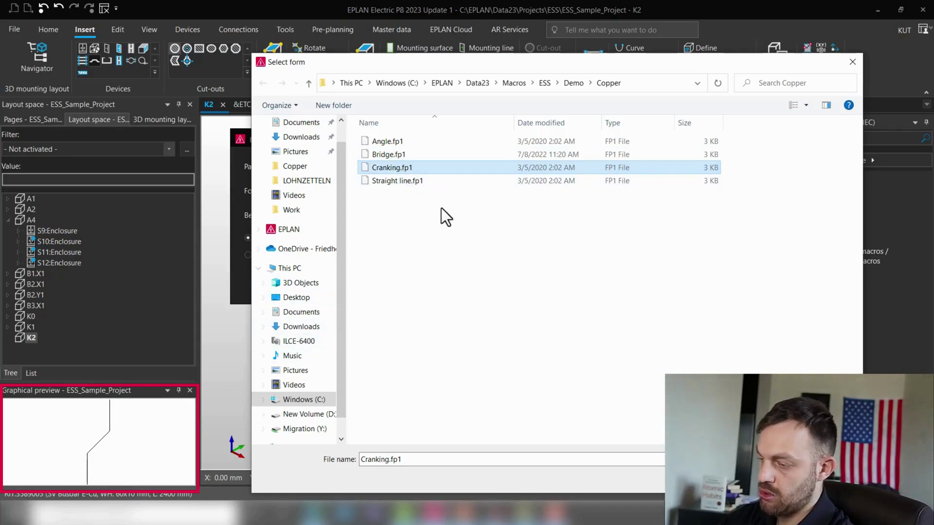
left_click(413, 183)
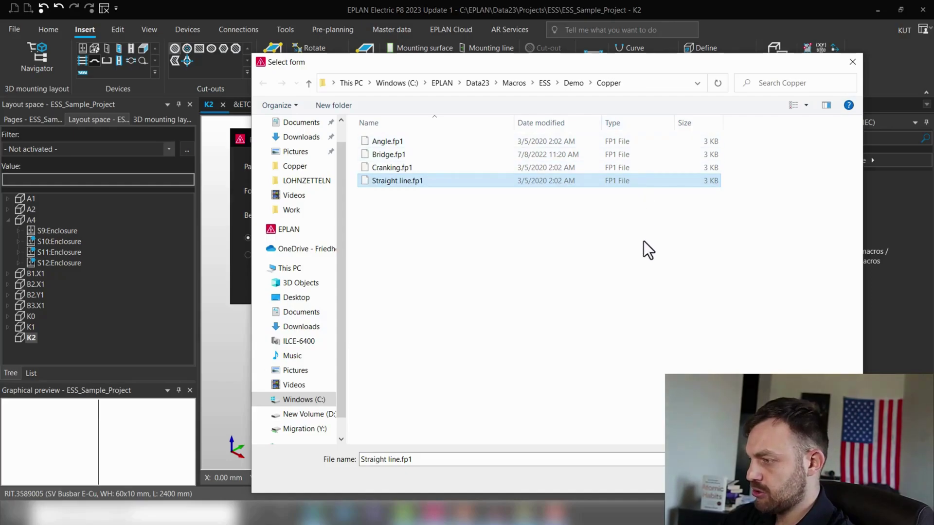
left_click_drag(464, 59, 389, 47)
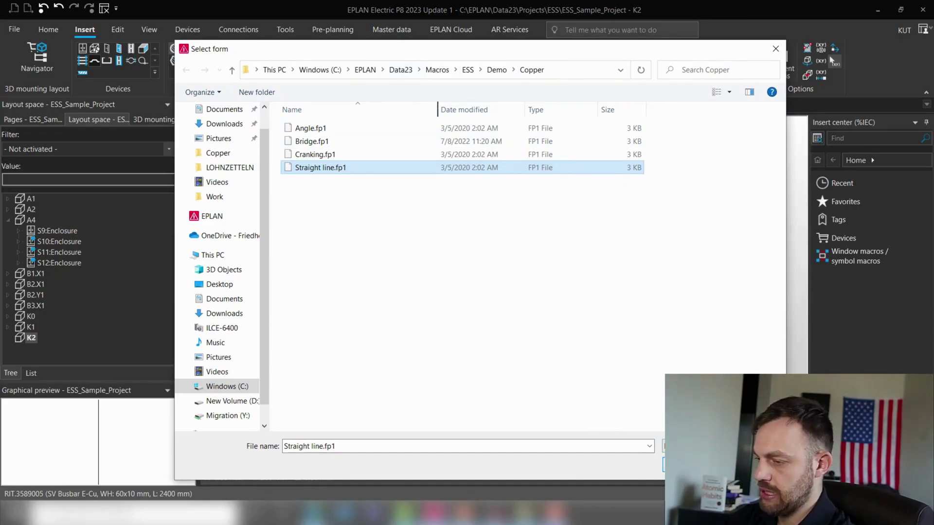
Choose the Straight line.fp1 form and verify the 5.00 mm bending radius.
left_click(689, 464)
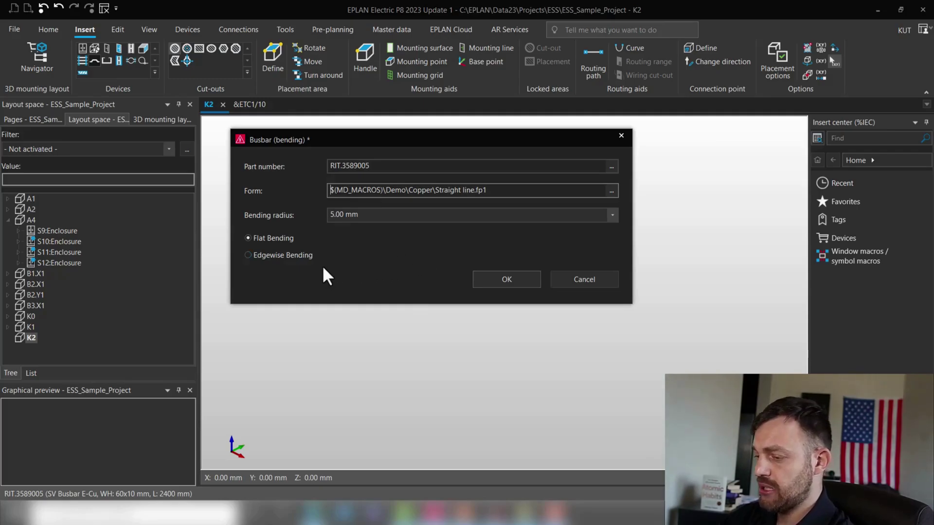
left_click(399, 215)
left_click(417, 215)
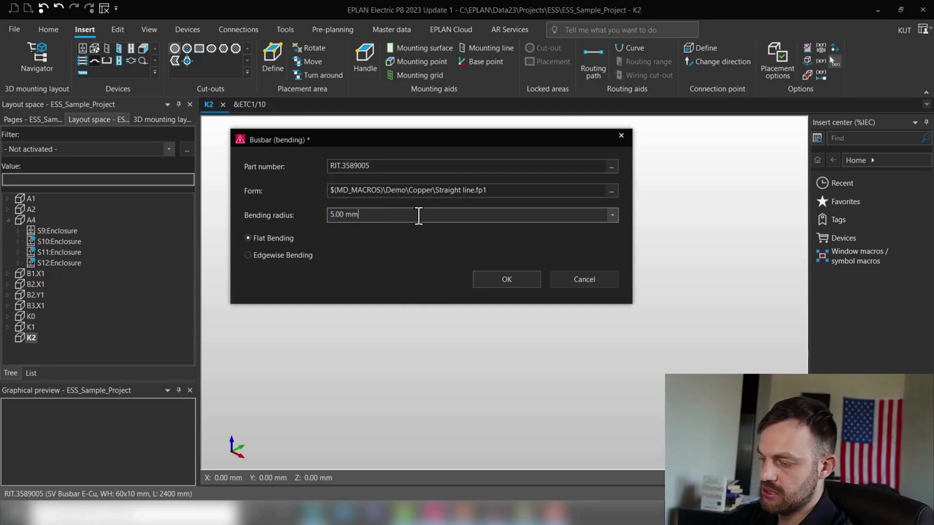
Confirm the bending settings and place busbar -W1 once at the insertion point in K2.
left_click(514, 283)
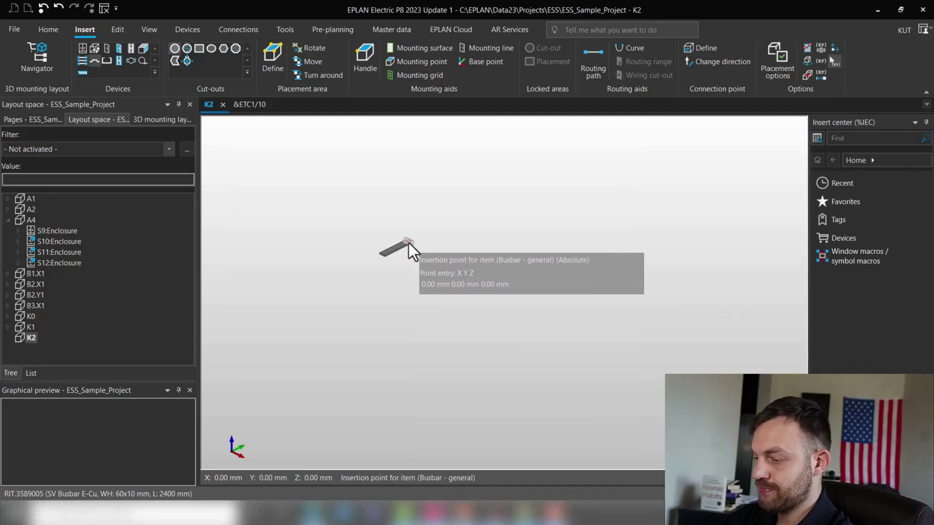
scroll(409, 243, "up", 5)
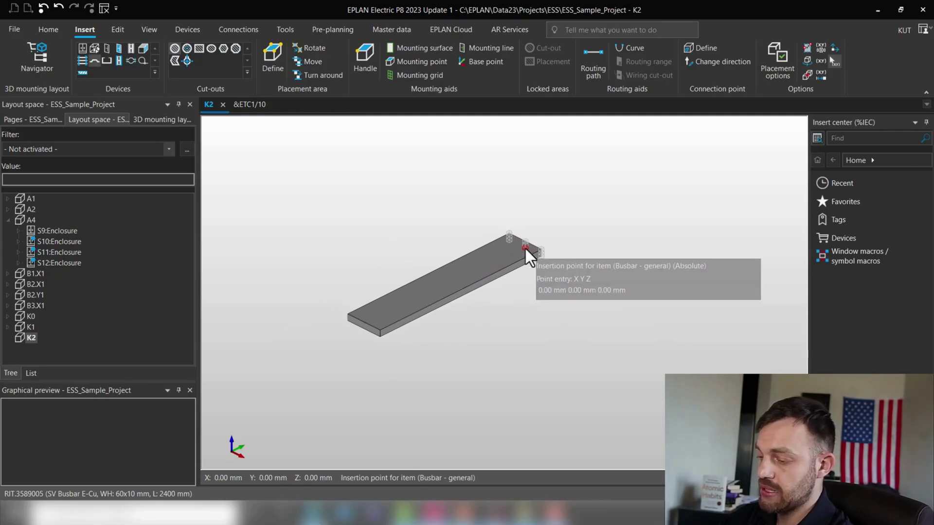
scroll(525, 249, "up", 2)
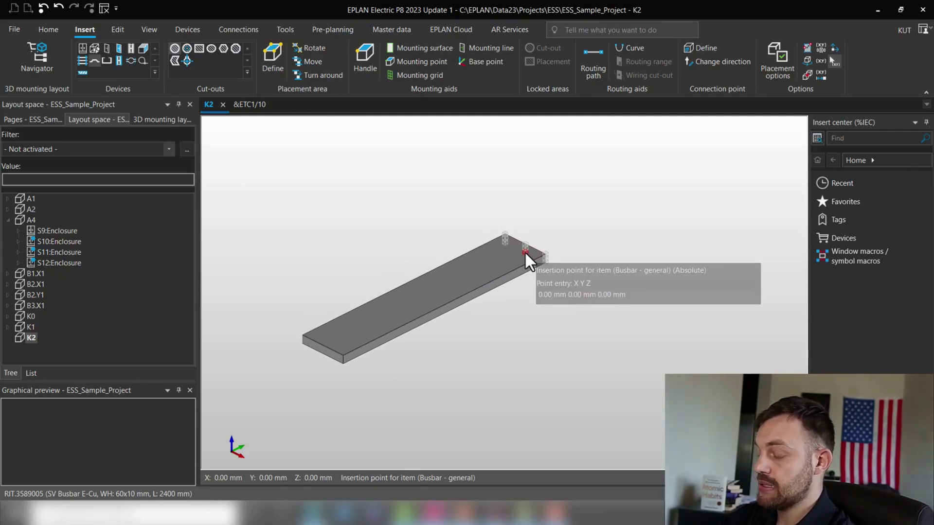
scroll(524, 251, "down", 1)
scroll(525, 251, "down", 1)
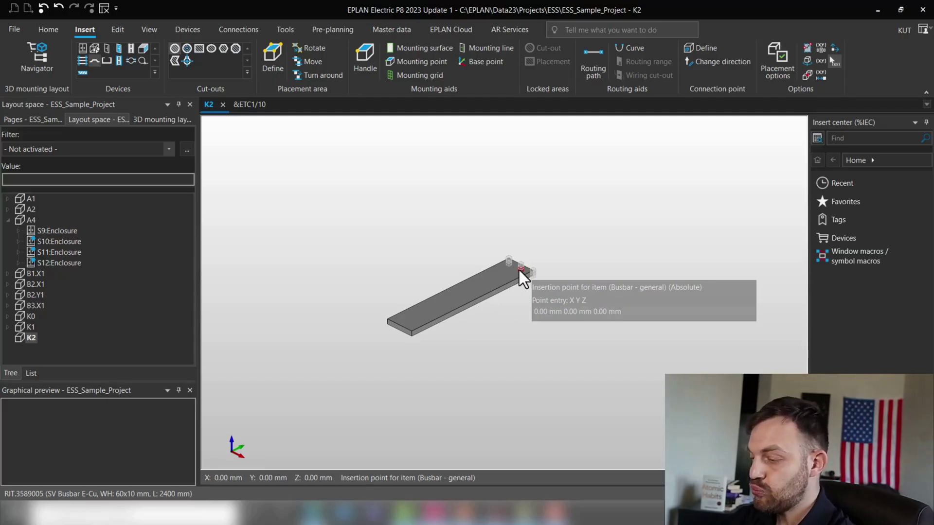
scroll(519, 270, "up", 1)
scroll(518, 270, "up", 1)
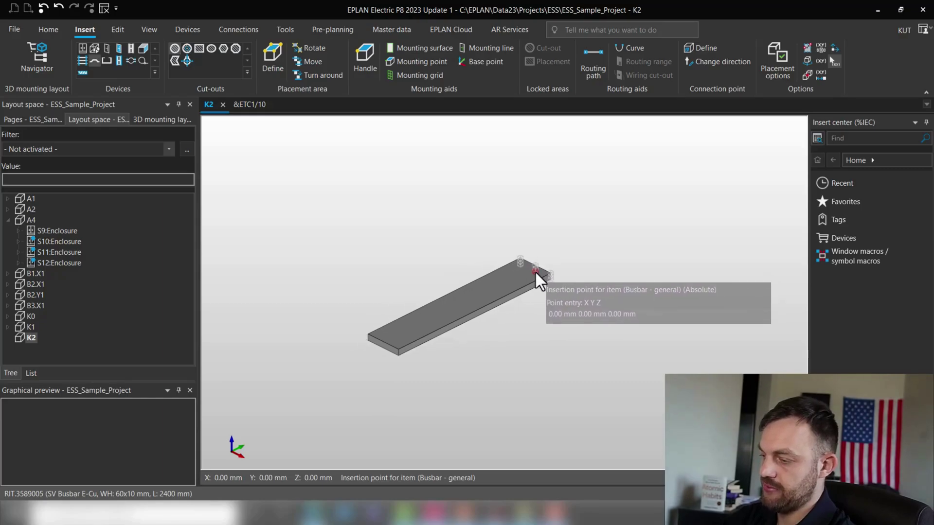
left_click(535, 272)
key("Escape")
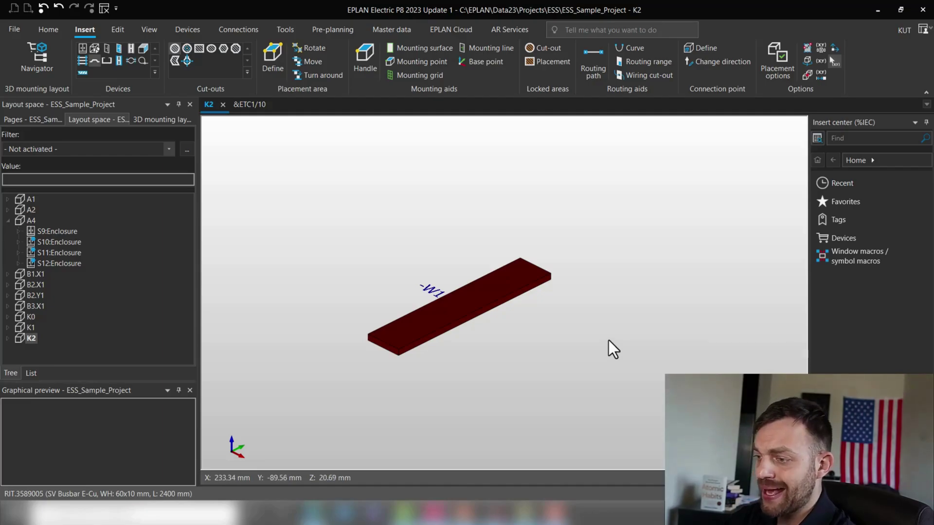
left_click(116, 31)
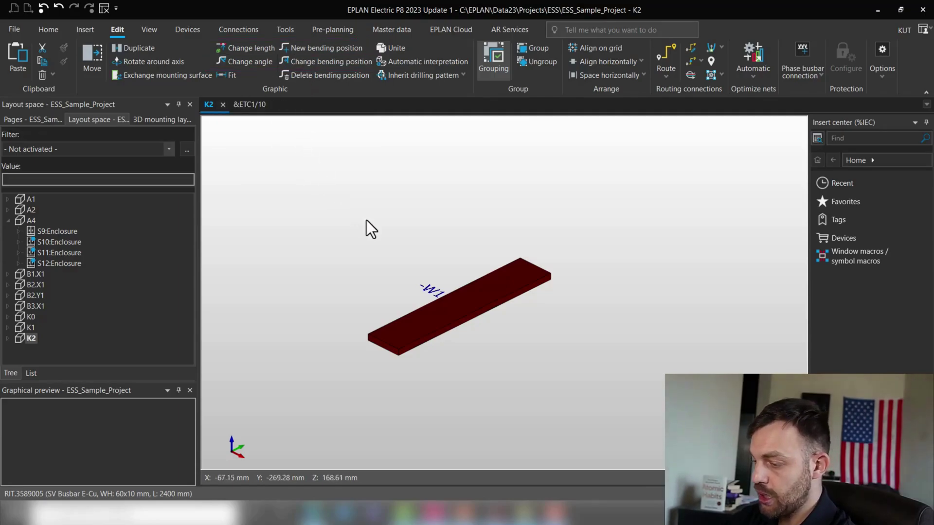
scroll(429, 230, "up", 1)
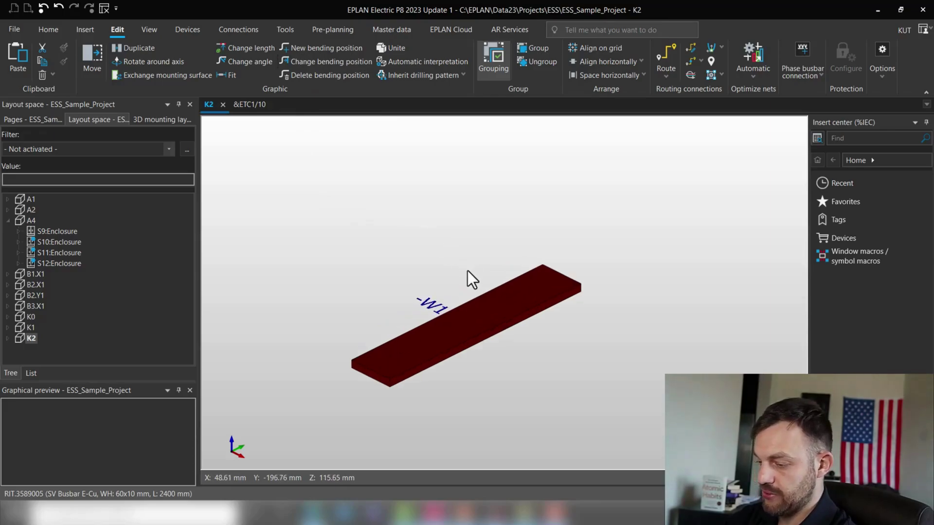
mouse_move(469, 270)
middle_mouse_down()
mouse_move(450, 219)
mouse_move(468, 252)
middle_mouse_up()
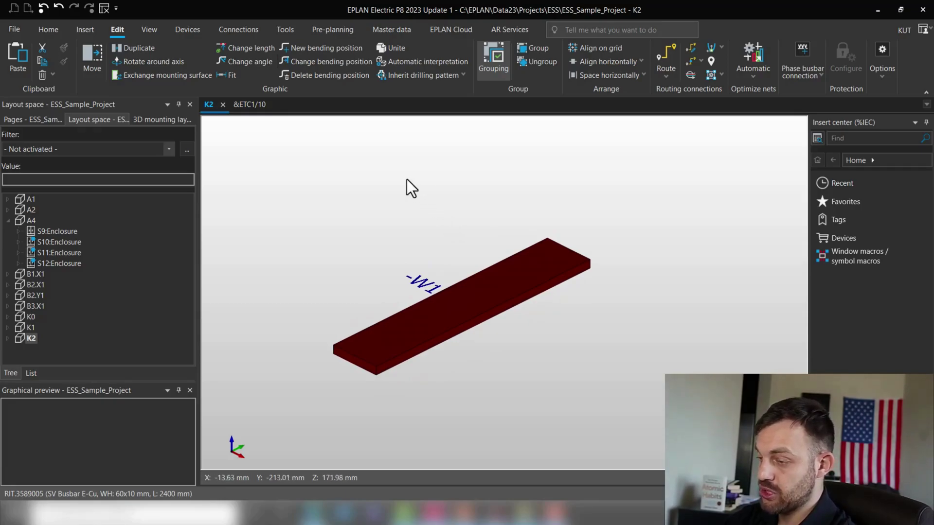
Add a 90° bend about 80 mm along -W1, far end fixed, default radius.
left_click(326, 48)
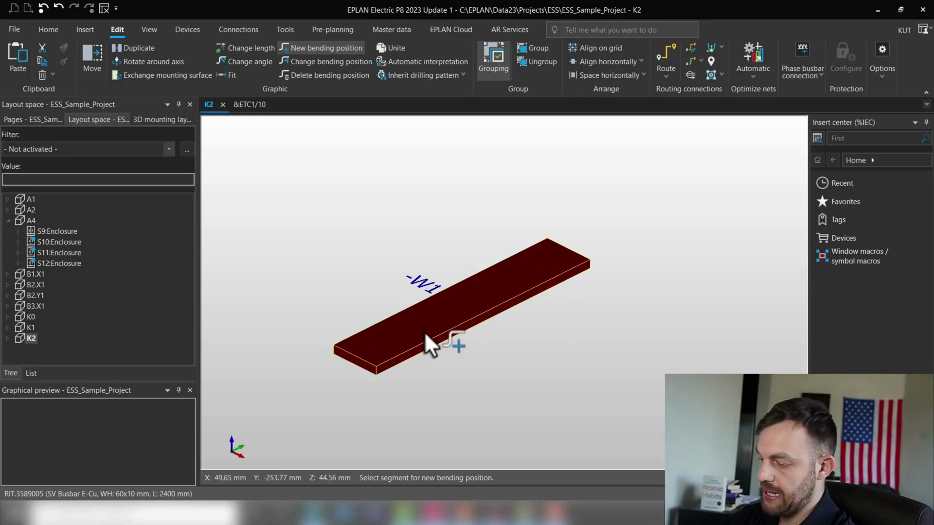
left_click(449, 316)
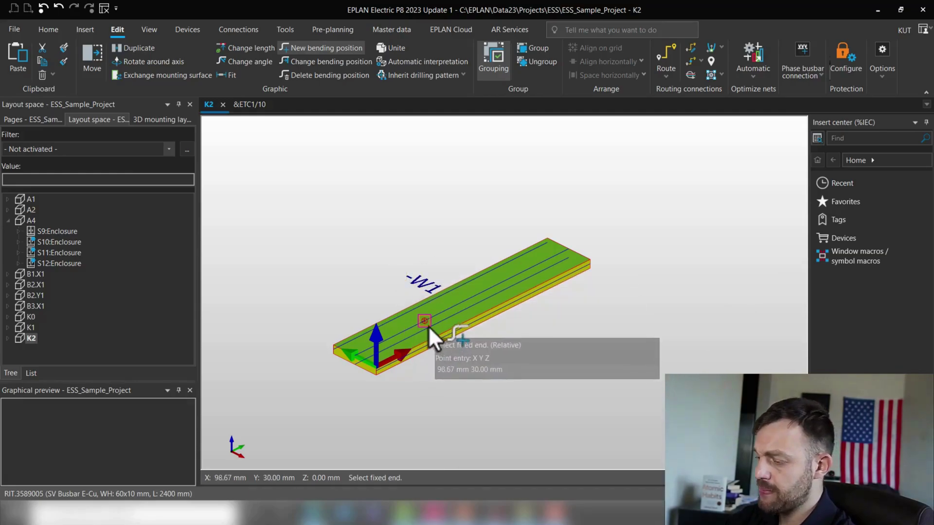
left_click(551, 260)
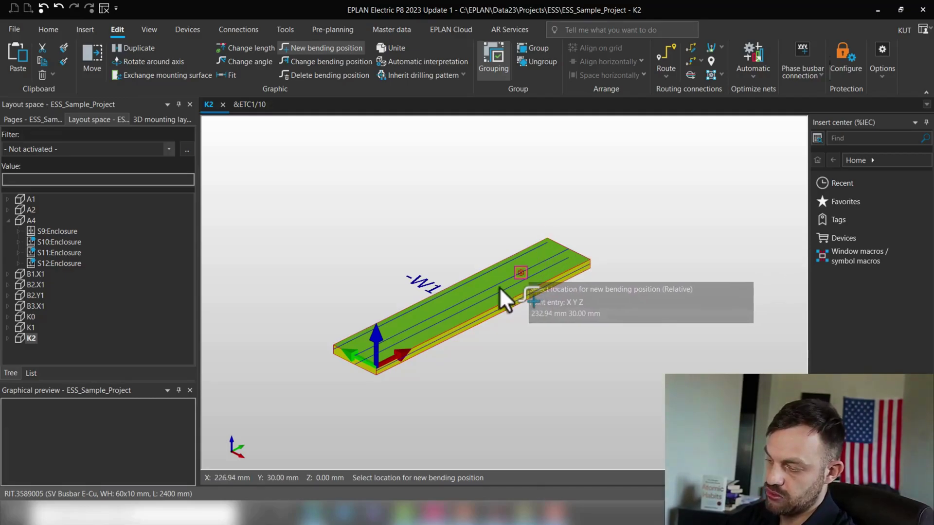
left_click(413, 330)
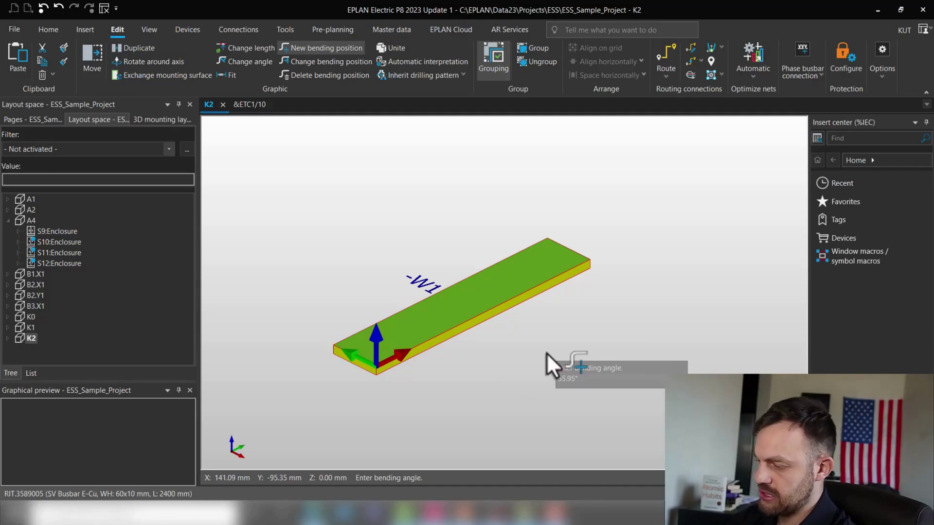
type("90")
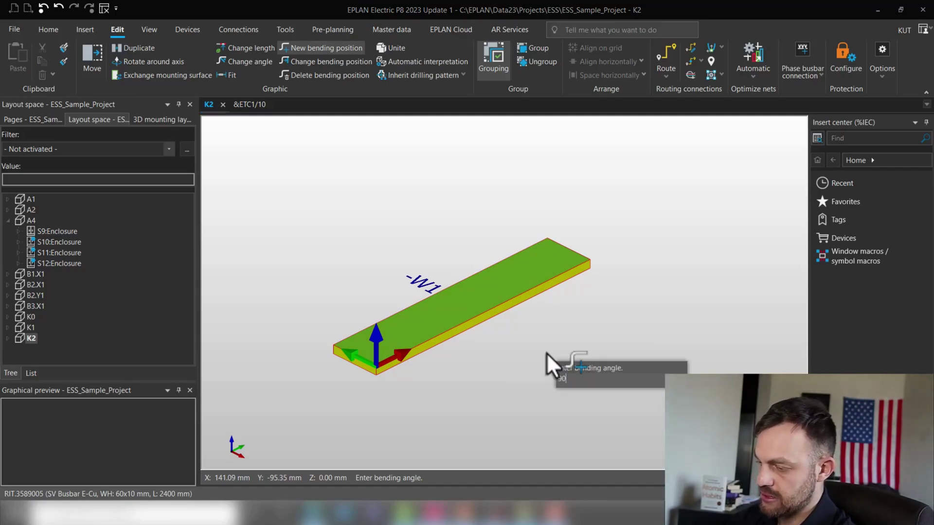
key("Return")
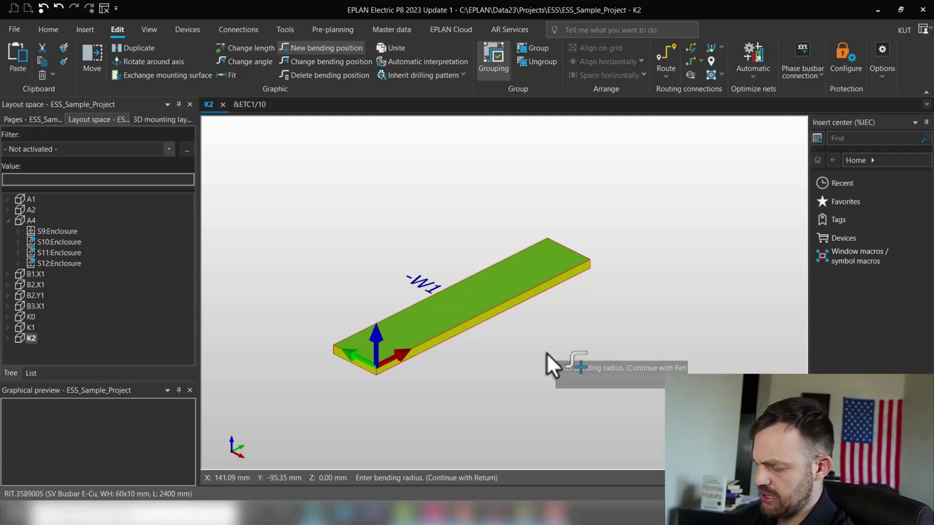
key("Return")
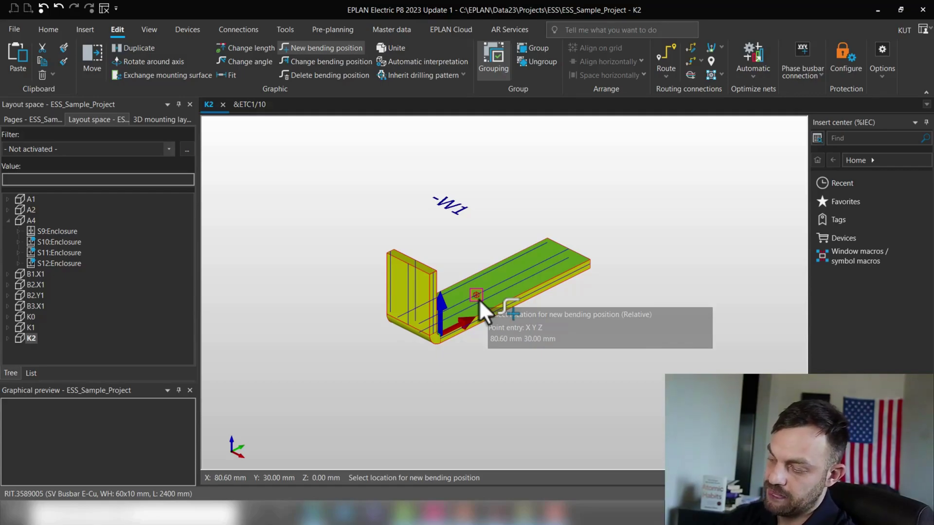
Add a -90° bend along the flat leg of -W1 and end the bending command.
left_click(479, 299)
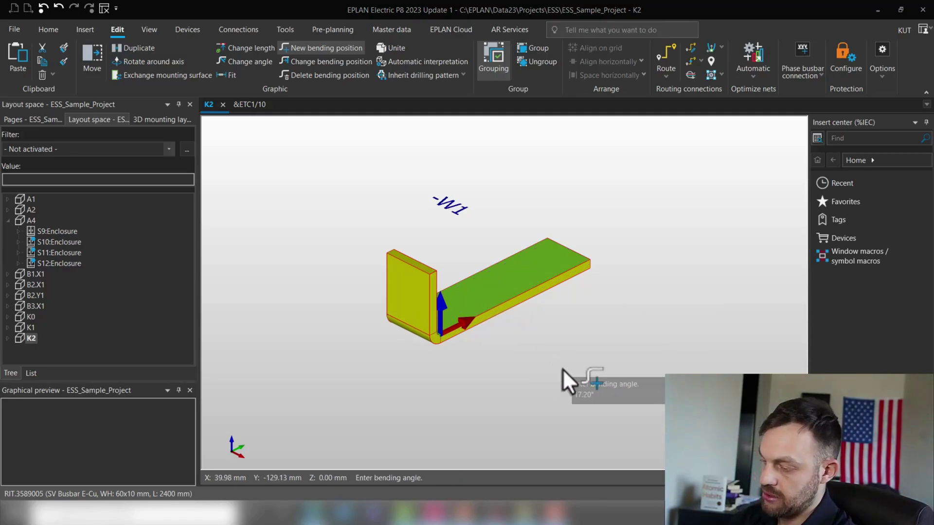
type("-90")
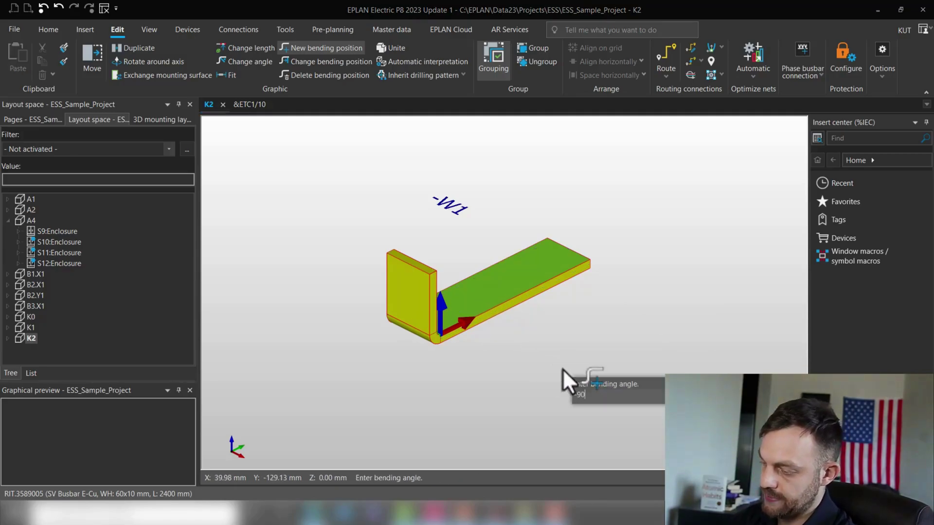
key("Return")
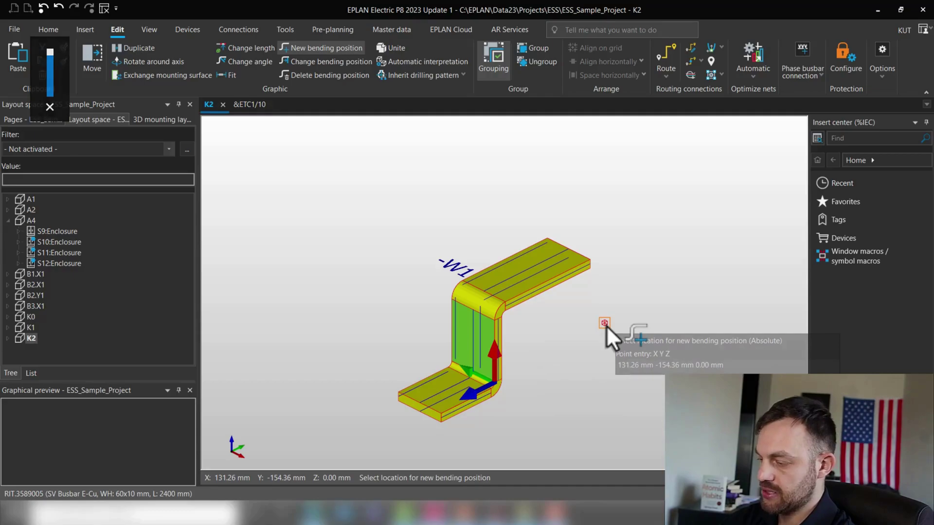
key("Escape")
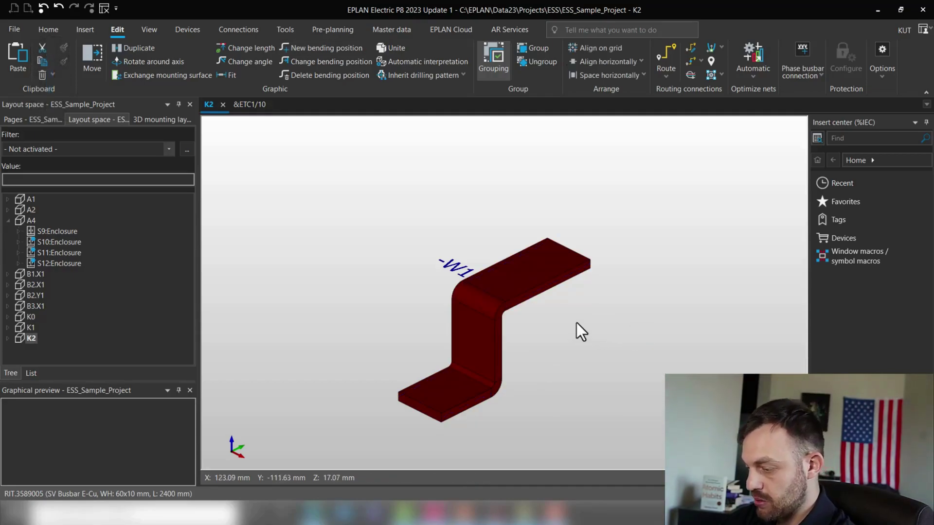
View -W1 from the right-side 3D viewpoint, straightened and recentred, to check its stepped profile.
mouse_move(559, 333)
middle_mouse_down("shift")
mouse_move(599, 289)
mouse_move(578, 332)
middle_mouse_up("shift")
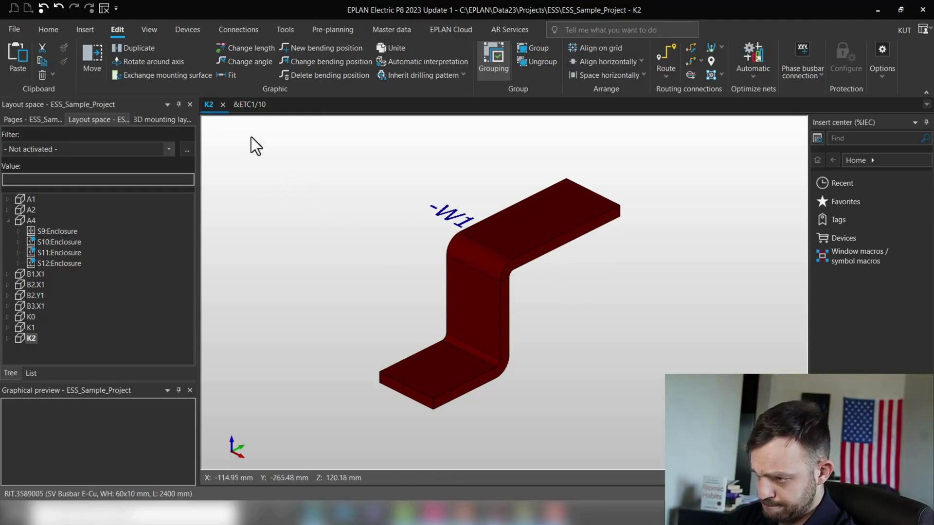
left_click(150, 31)
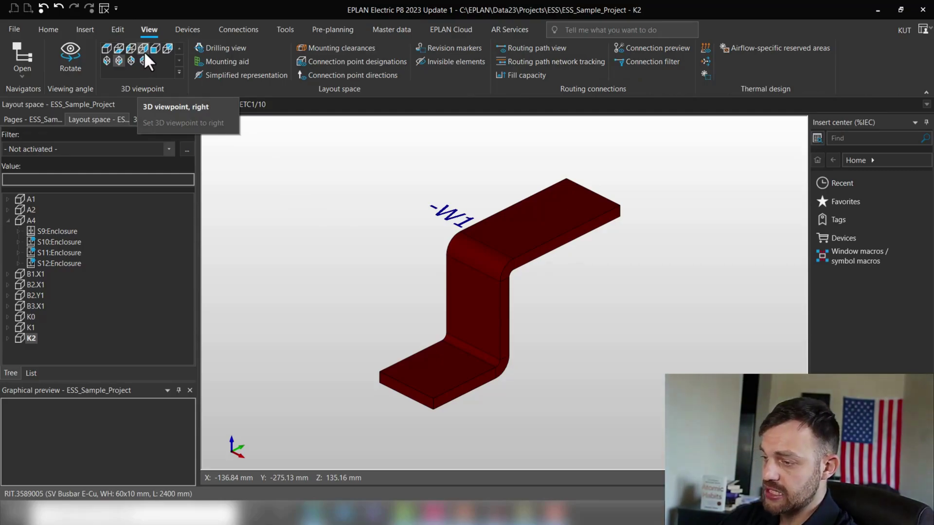
left_click(144, 51)
scroll(521, 290, "down", 2)
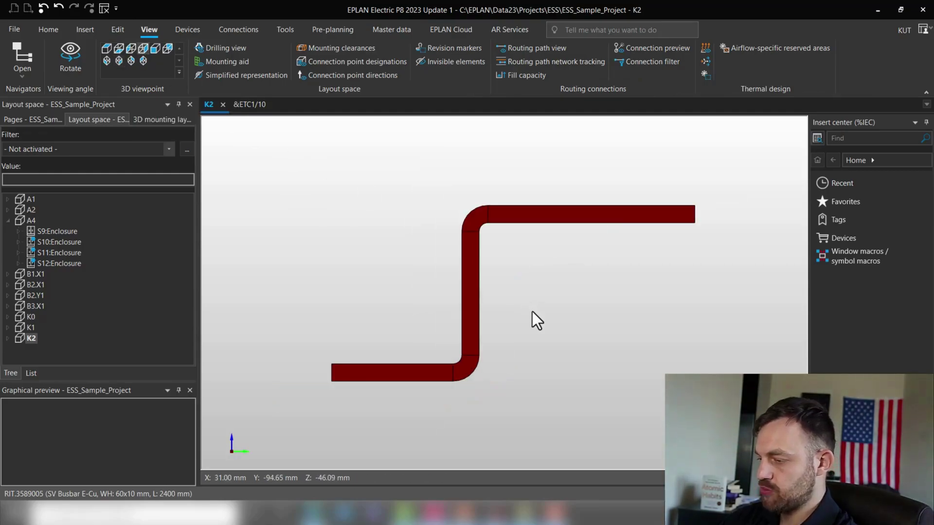
mouse_move(531, 312)
middle_mouse_down("shift")
mouse_move(563, 329)
mouse_move(558, 350)
middle_mouse_up("shift")
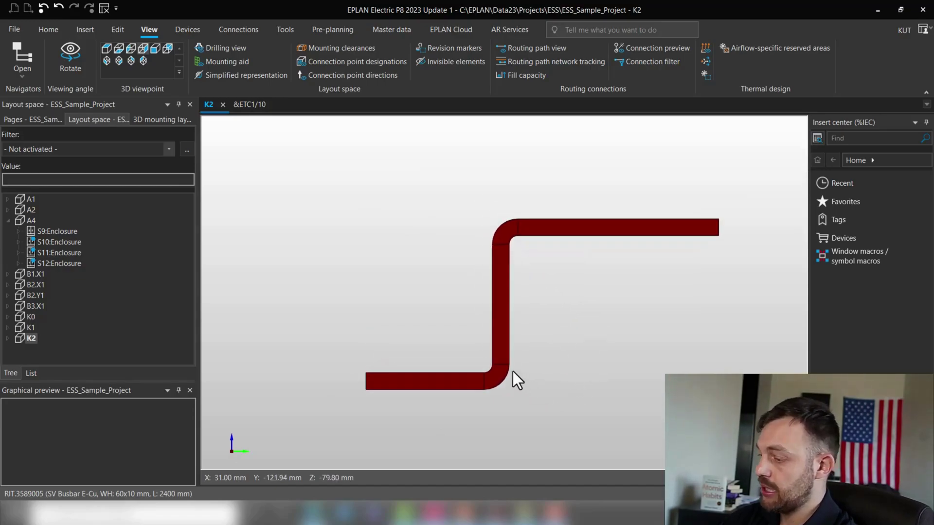
middle_click_drag(455, 368, 474, 339, "shift")
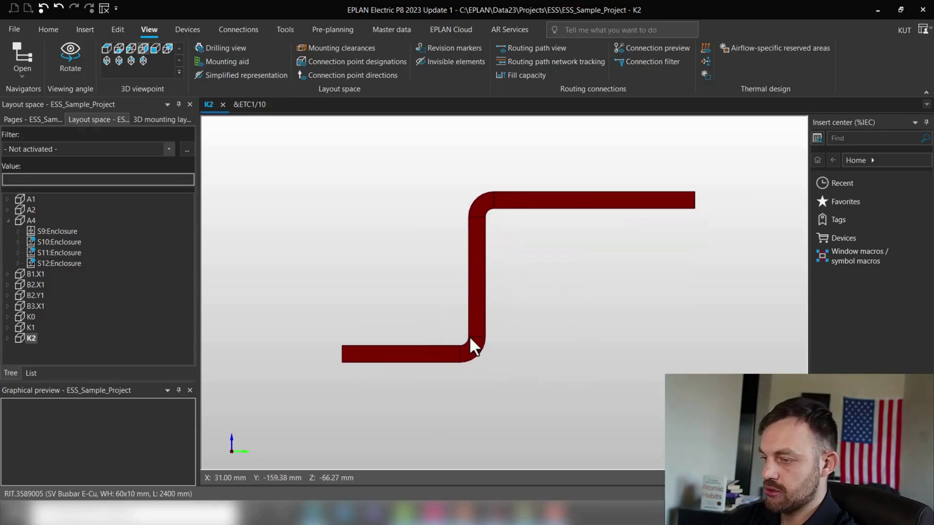
left_click(115, 29)
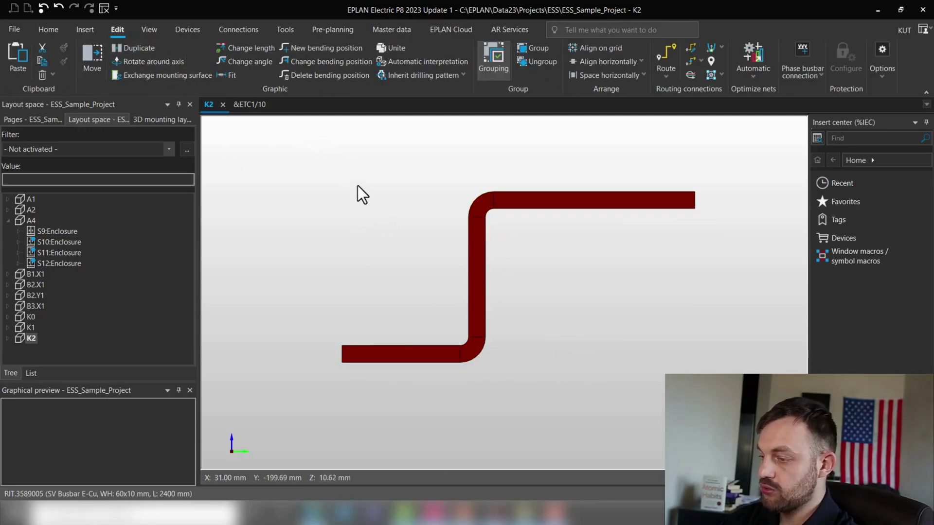
scroll(357, 185, "down", 2)
scroll(379, 215, "down", 1)
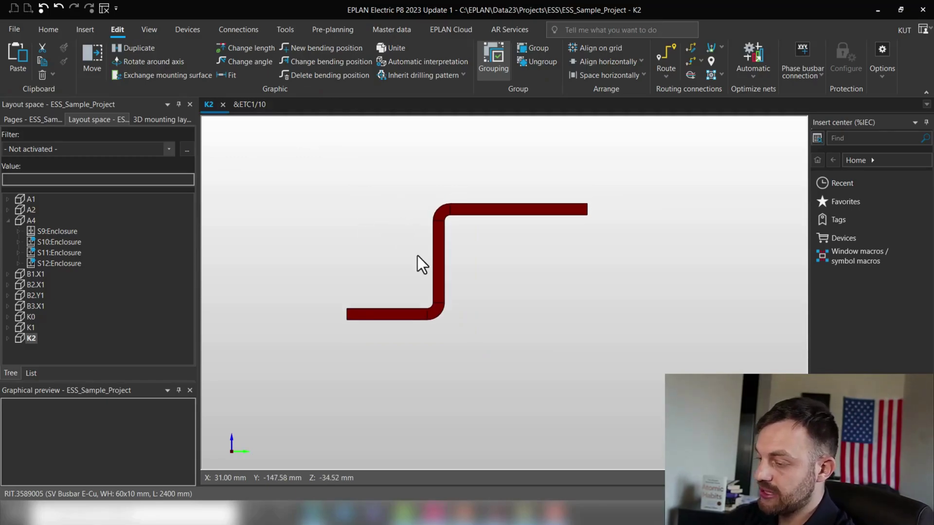
middle_click_drag(415, 256, 431, 264)
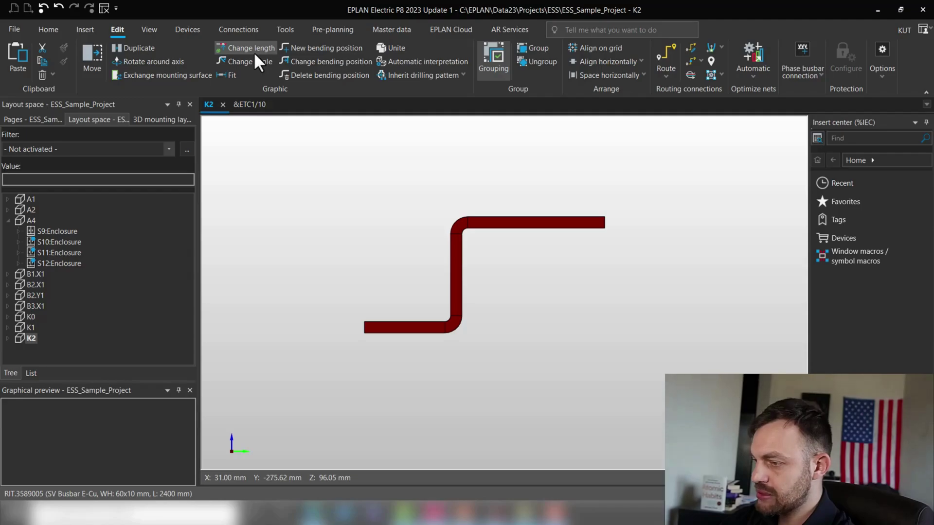
Use Change length to move the lower leg's left end of busbar -W1.
left_click(253, 52)
left_click(396, 326)
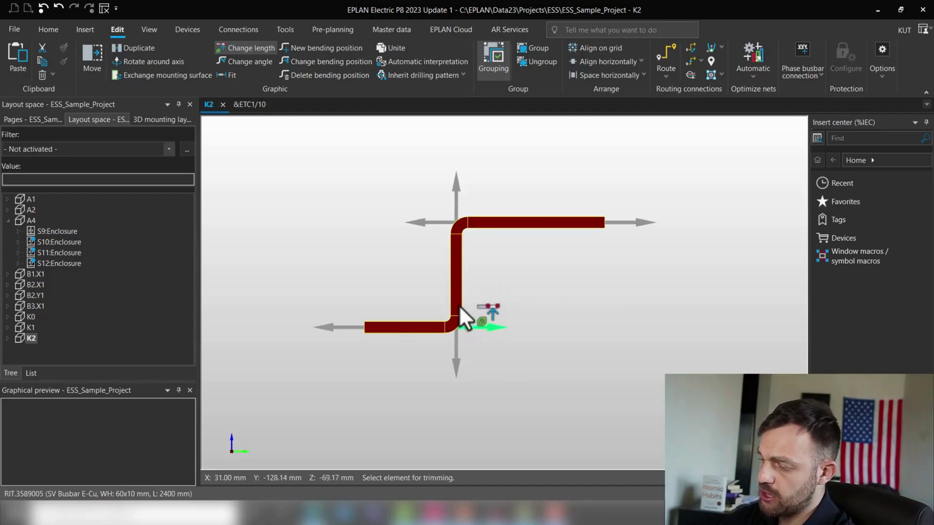
mouse_move(458, 227)
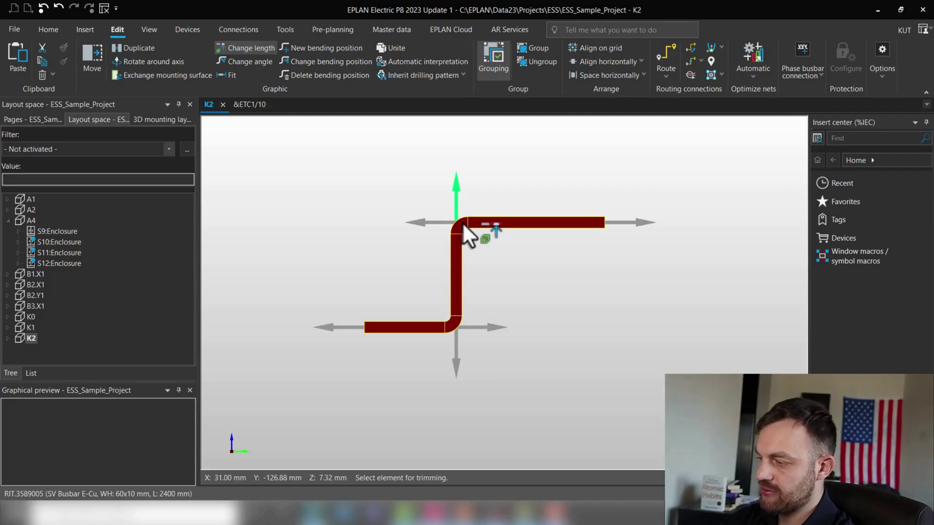
left_click(375, 327)
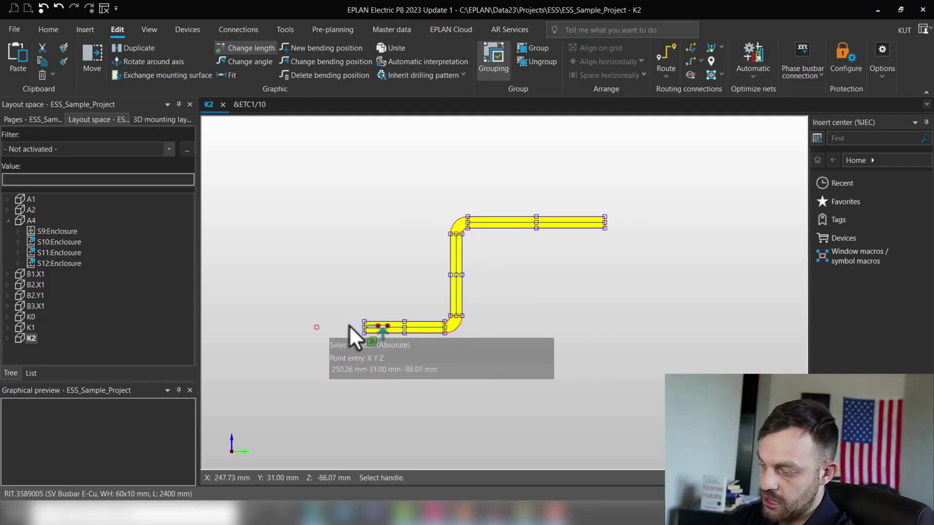
left_click(364, 329)
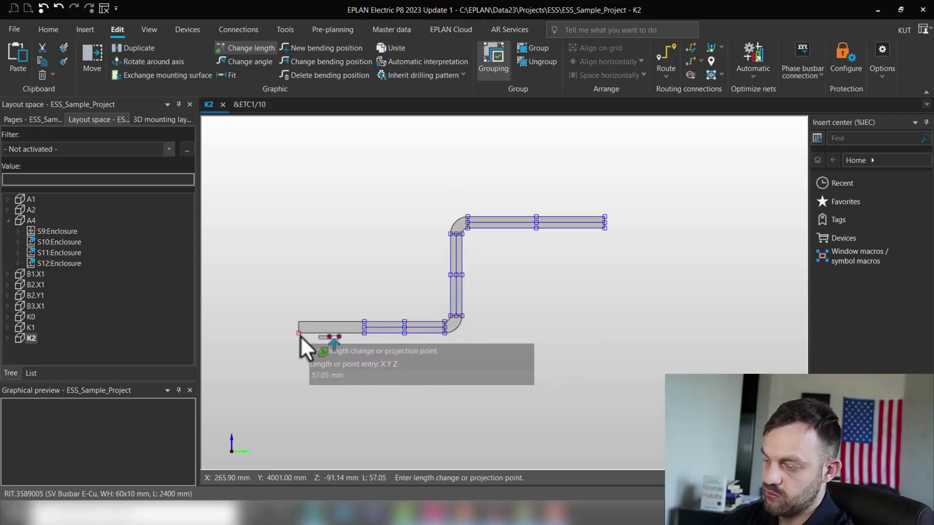
left_click(299, 336)
left_click(612, 31)
type("des")
left_click(592, 60)
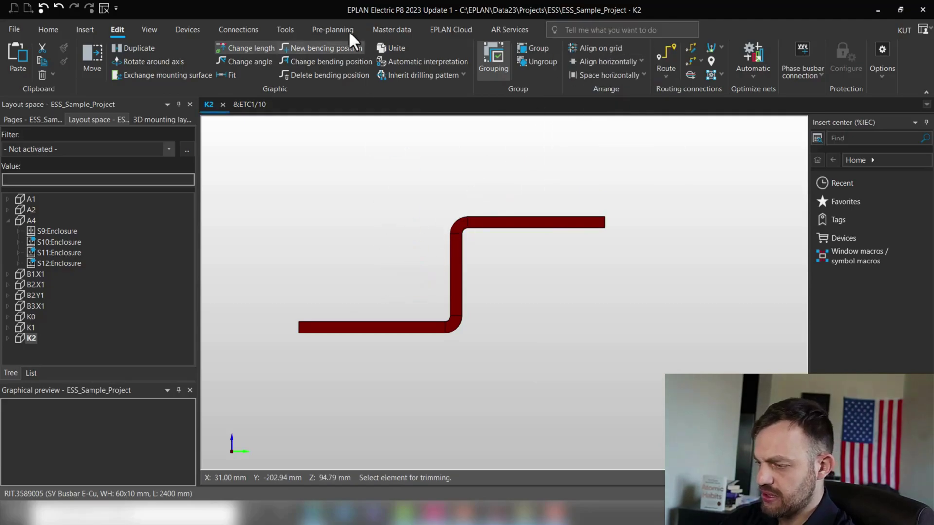
left_click(325, 326)
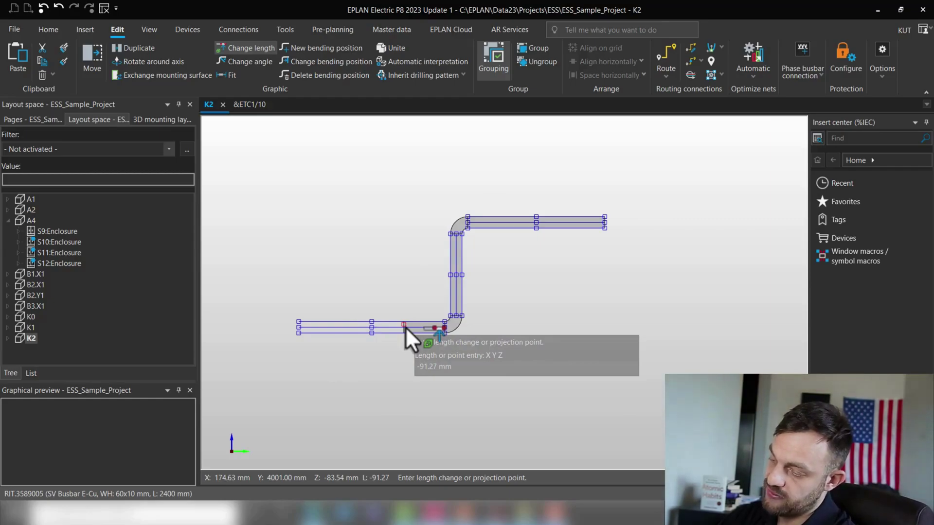
scroll(405, 327, "up", 1)
scroll(405, 327, "up", 1)
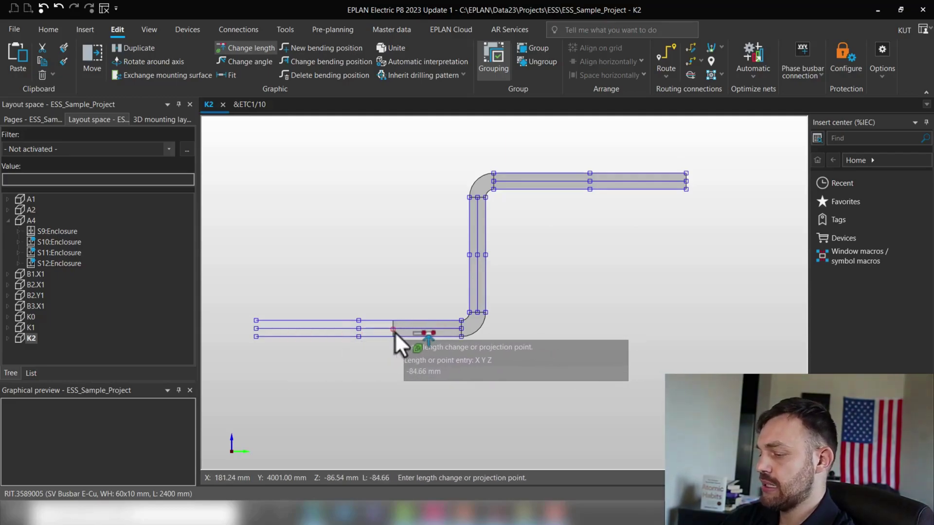
left_click(395, 332)
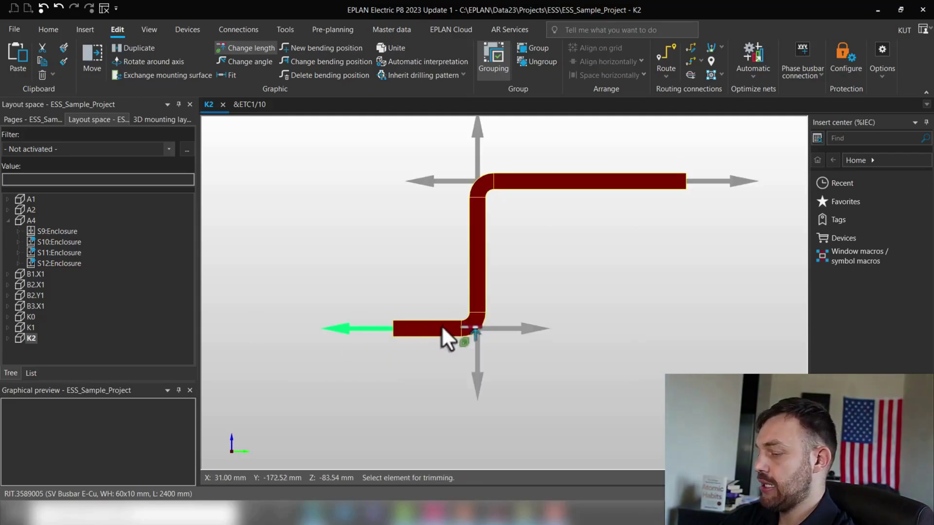
Change another leg's length and extend the top leg further to the right.
left_click(474, 327)
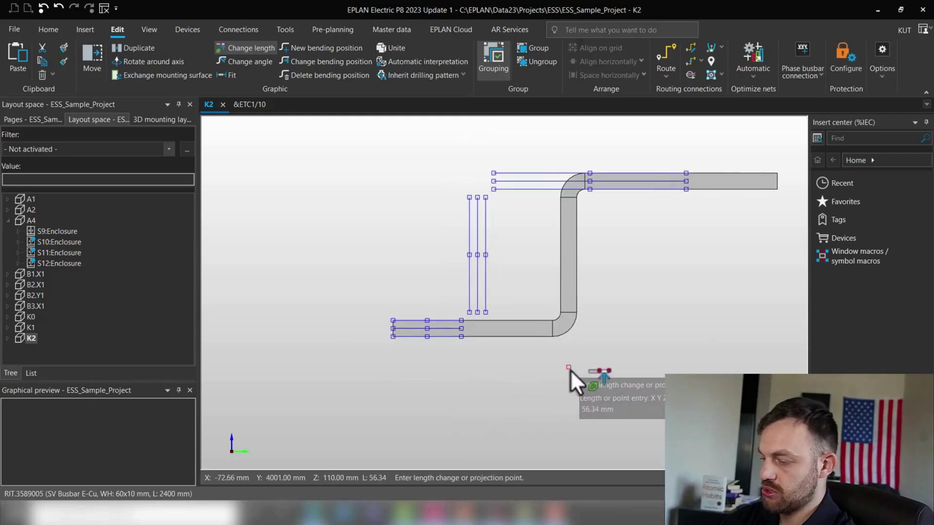
left_click(523, 372)
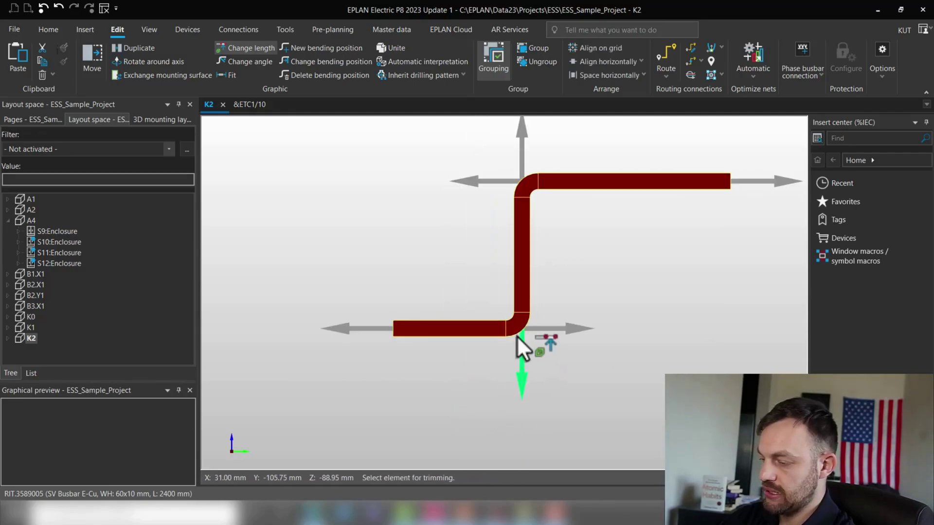
left_click(515, 336)
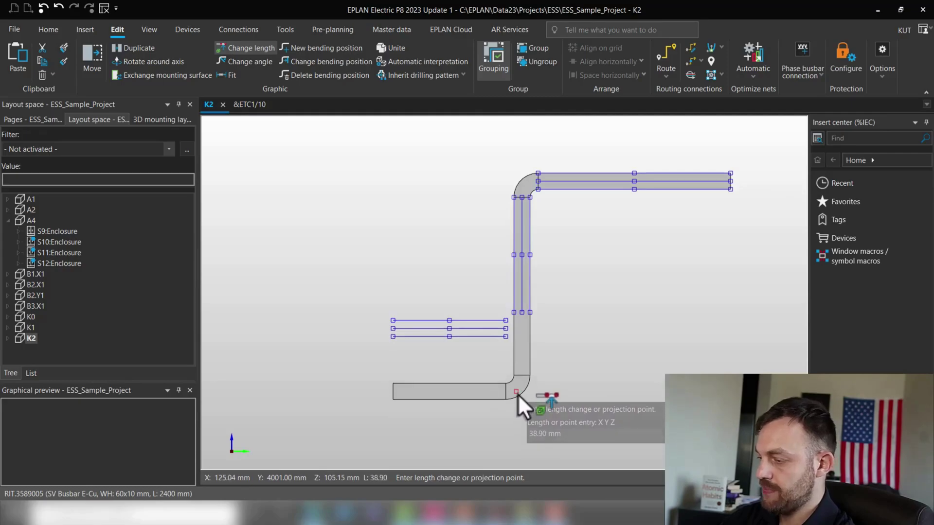
left_click(519, 390)
left_click(715, 180)
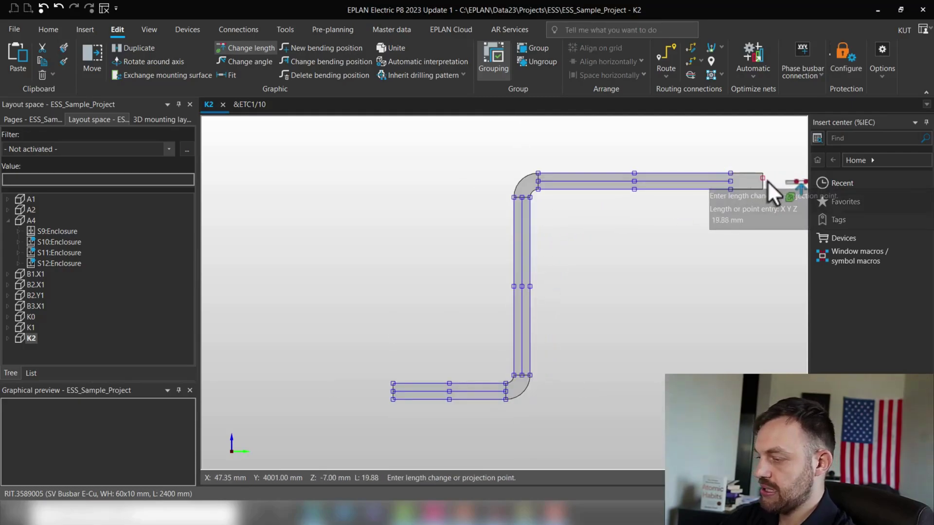
left_click(770, 180)
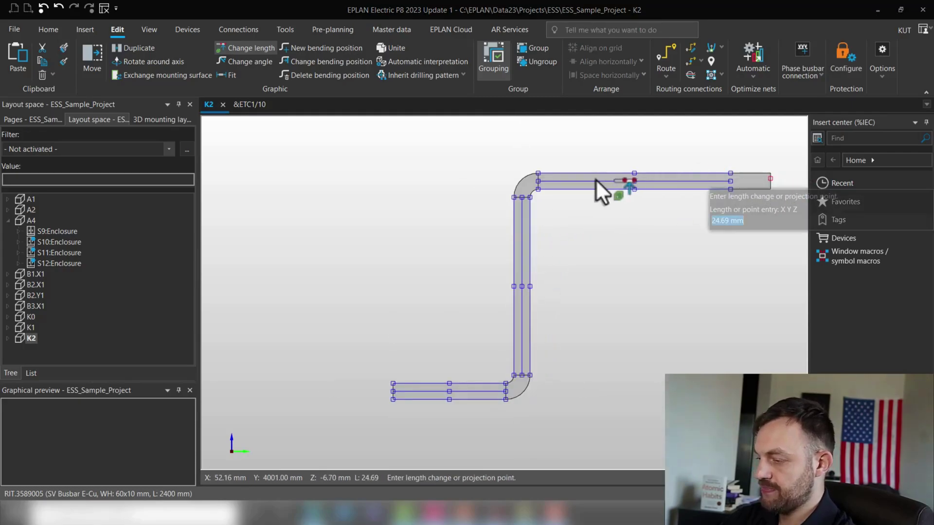
left_click(528, 183)
left_click(522, 274)
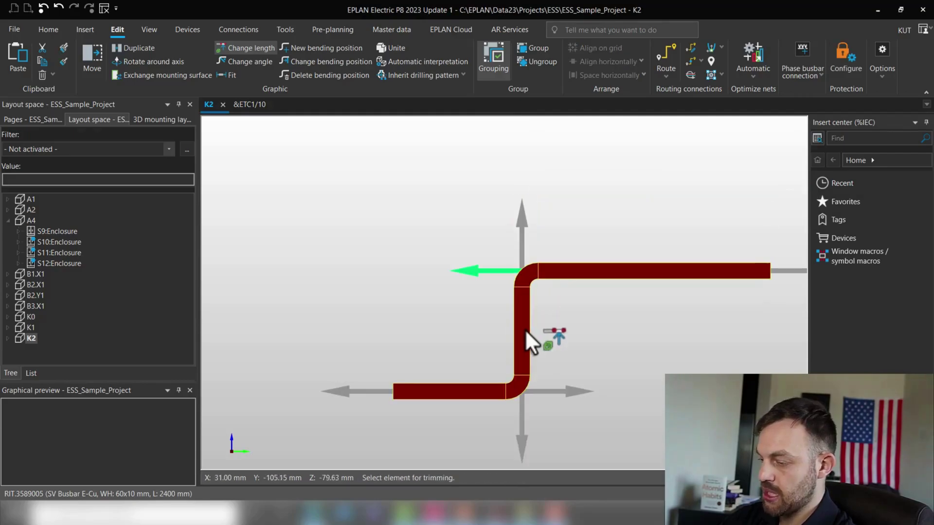
Resize the vertical leg so it meets the top segment, then recentre the view.
left_click(528, 281)
left_click(470, 282)
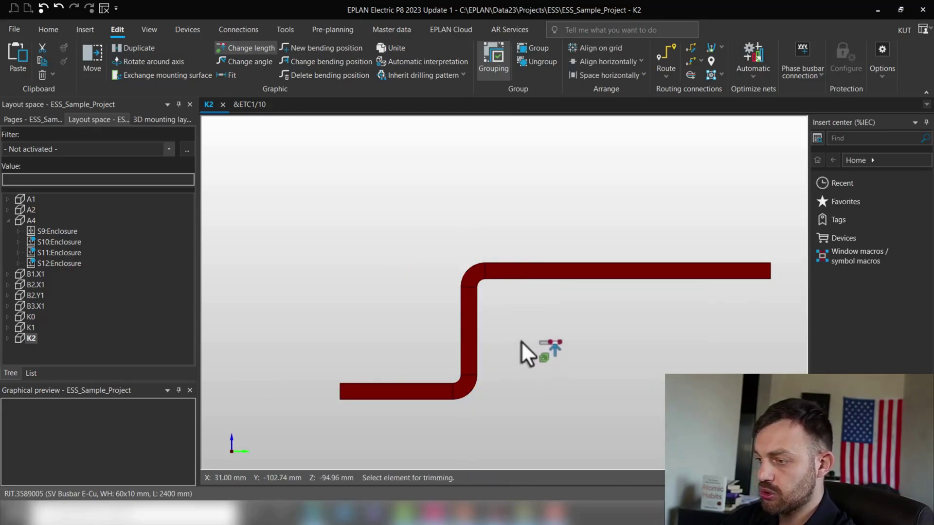
middle_click_drag(521, 334, 547, 310)
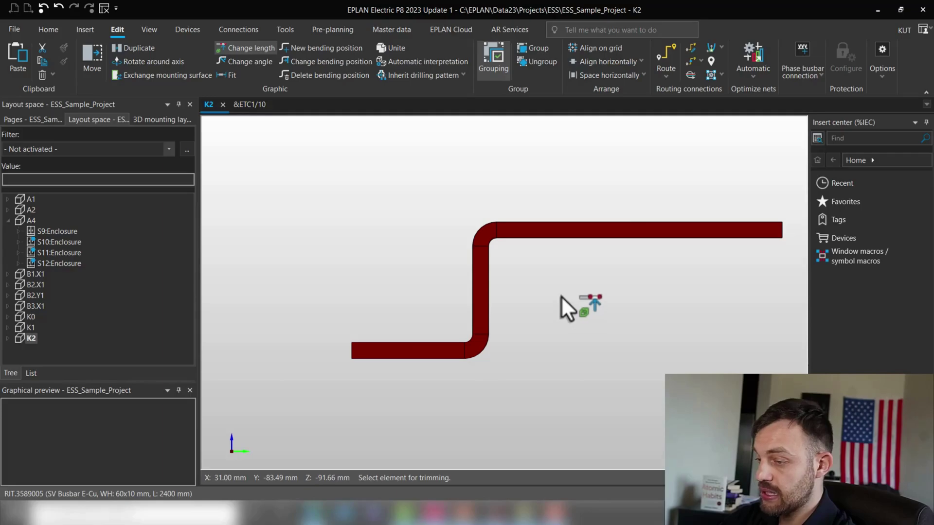
left_click(258, 65)
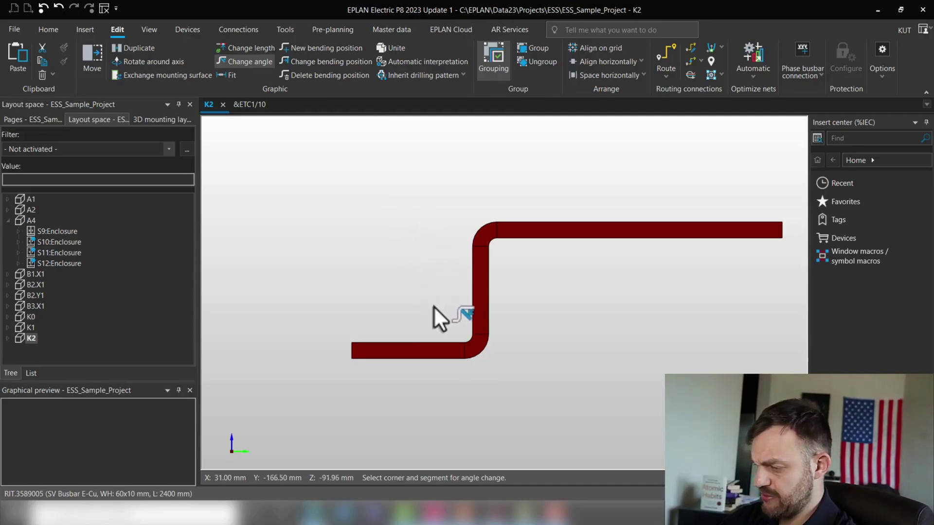
left_click(468, 350)
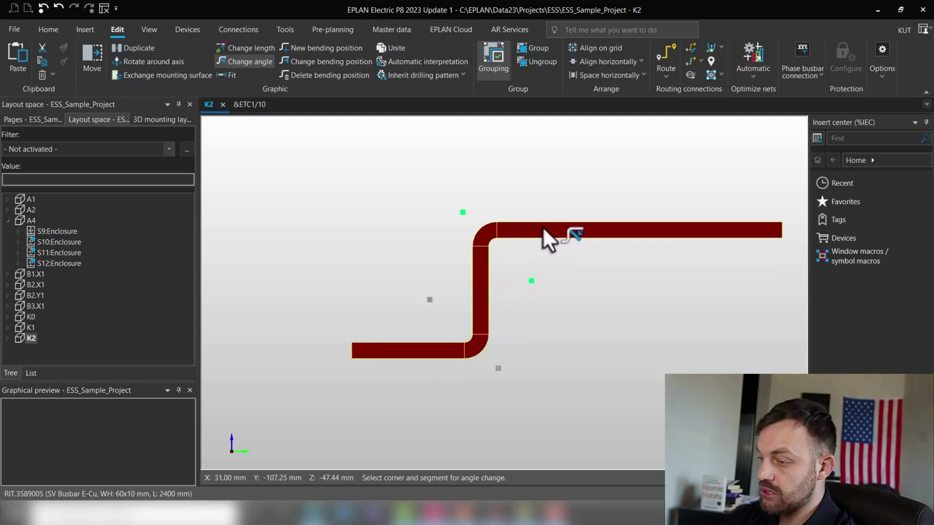
left_click(432, 354)
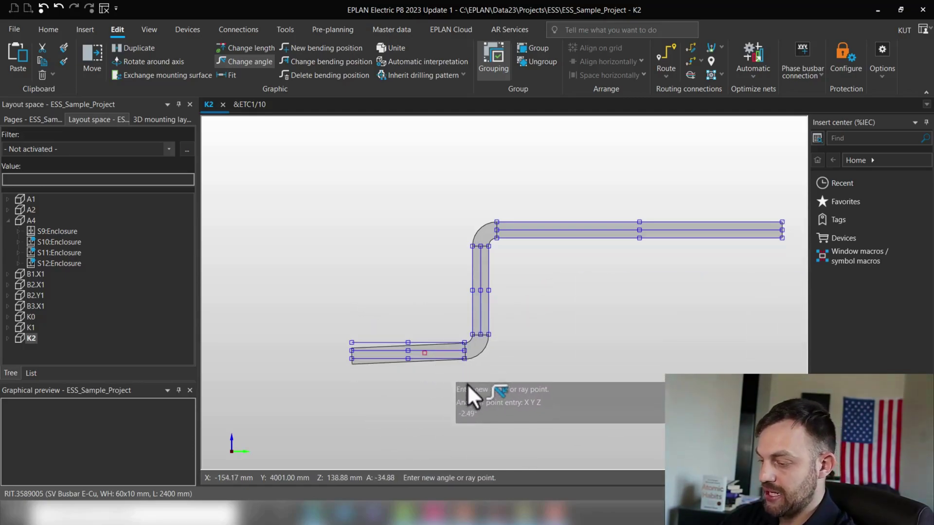
left_click(424, 354)
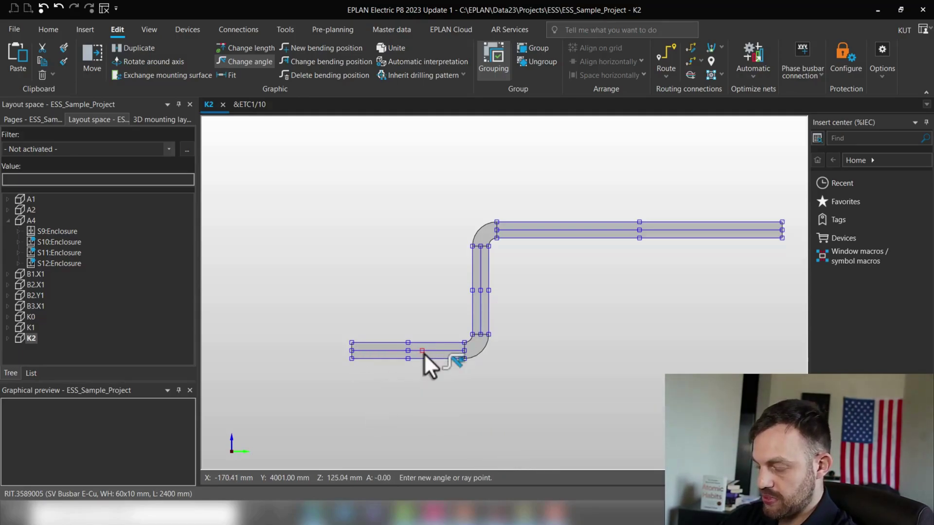
left_click(255, 58)
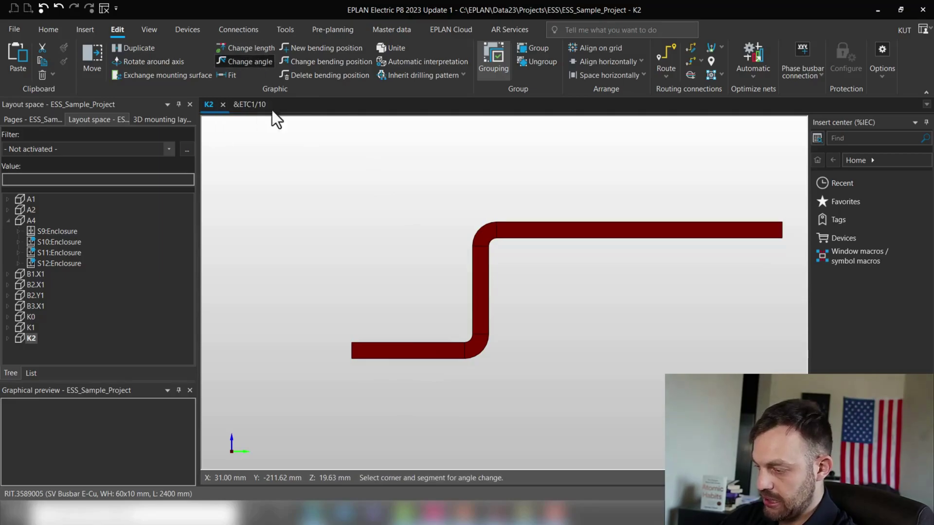
left_click(482, 328)
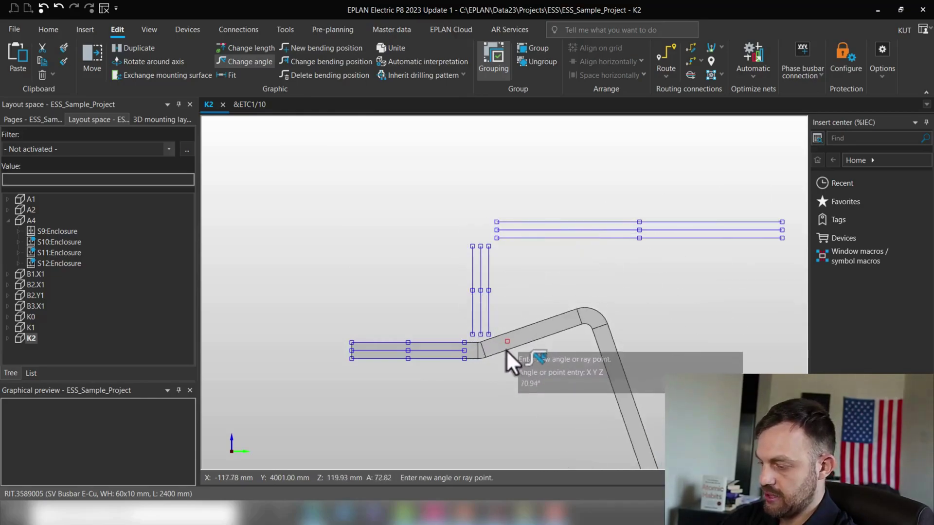
left_click(482, 302)
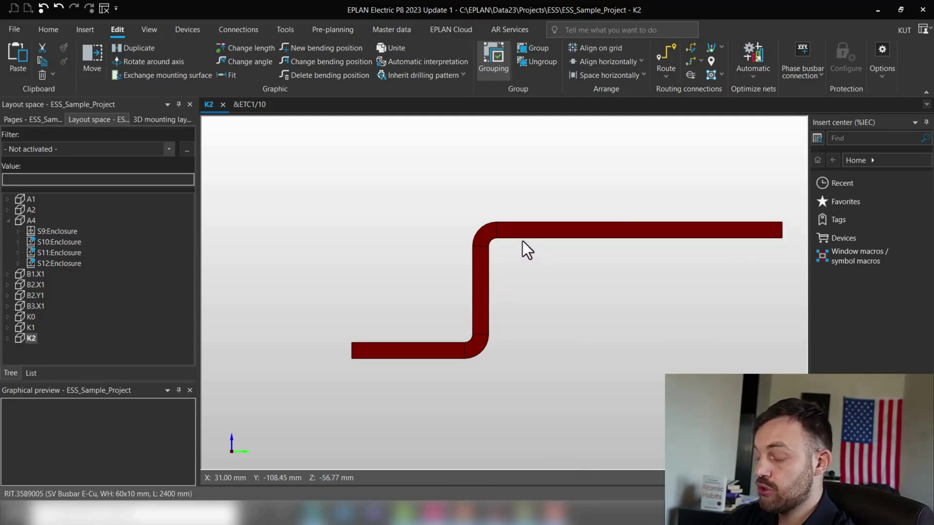
Re-angle busbar -W1's upper leg by -45° so it rises diagonally.
left_click(247, 62)
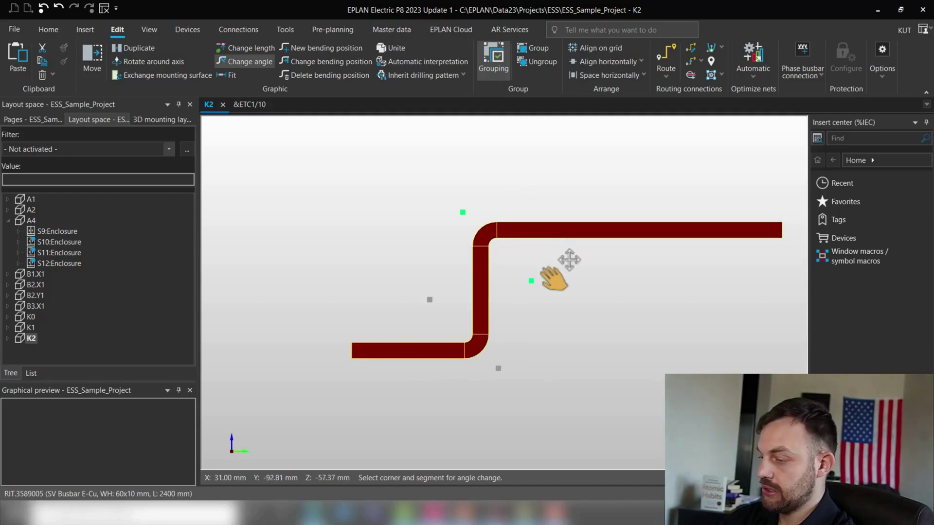
middle_click_drag(558, 232, 542, 250)
left_click(542, 247)
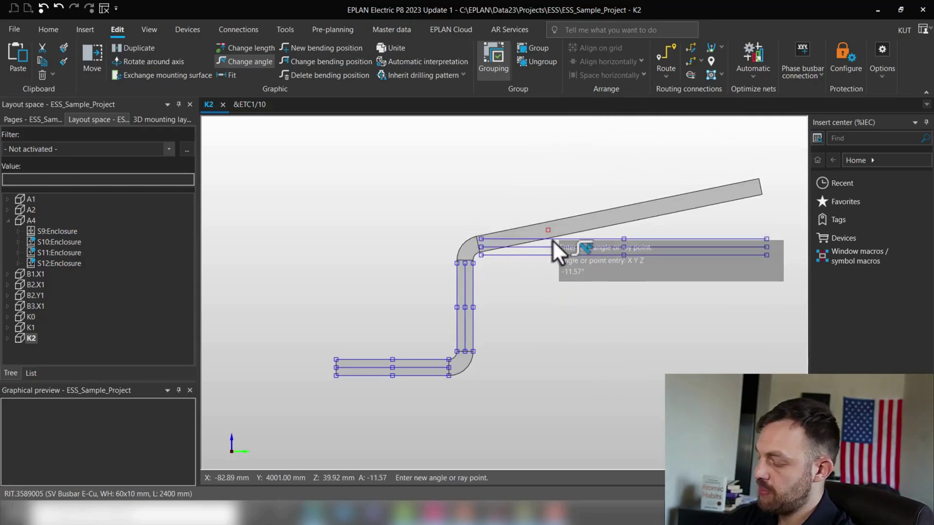
type("-45")
key("Return")
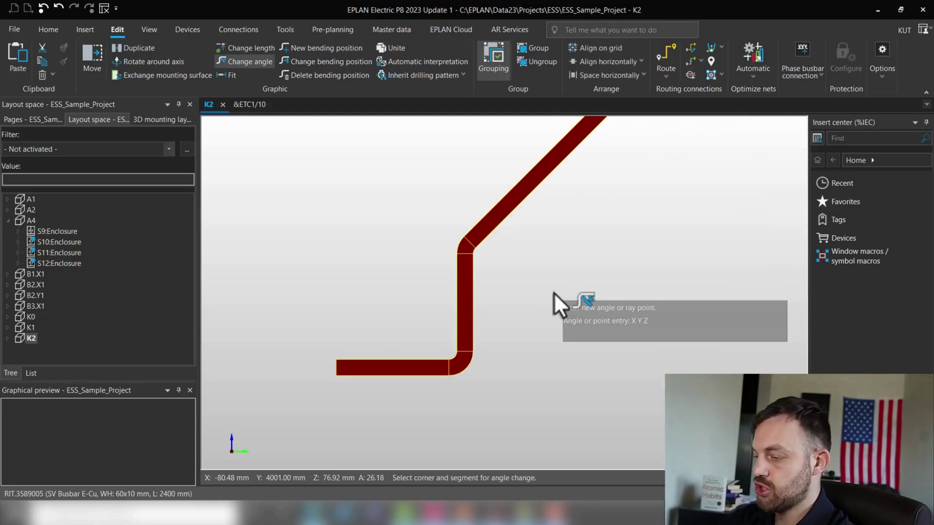
scroll(520, 316, "down", 2)
middle_click_drag(521, 316, 500, 340)
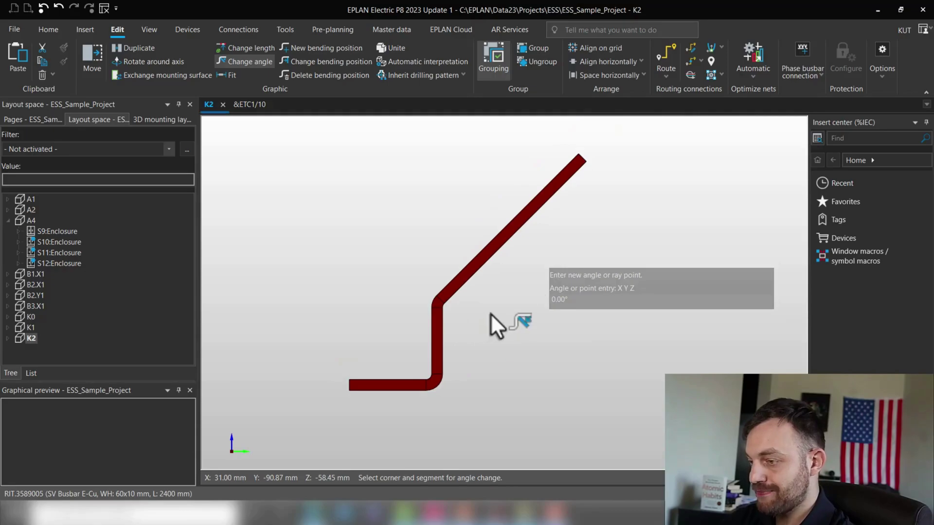
key("Escape")
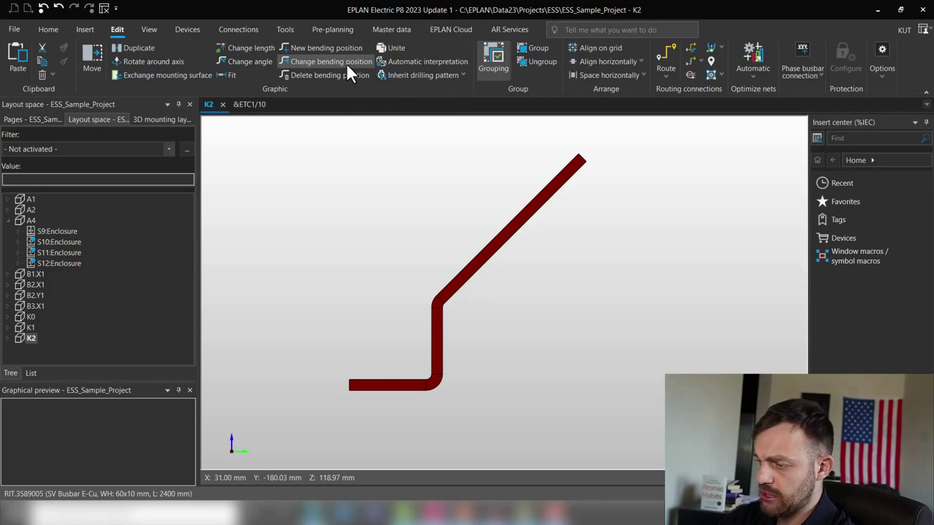
Move the bend along the diagonal upper leg and shift the vertical leg to the right.
left_click(347, 63)
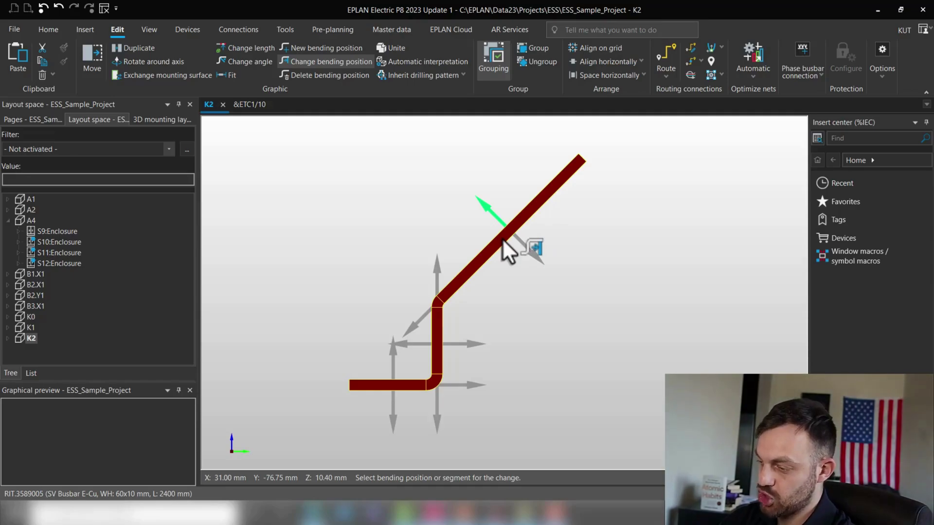
left_click(502, 241)
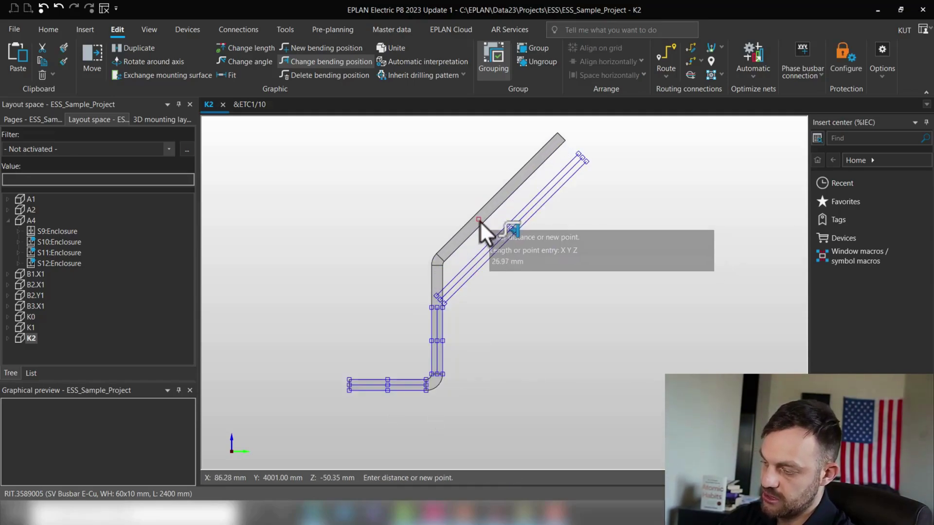
left_click(467, 207)
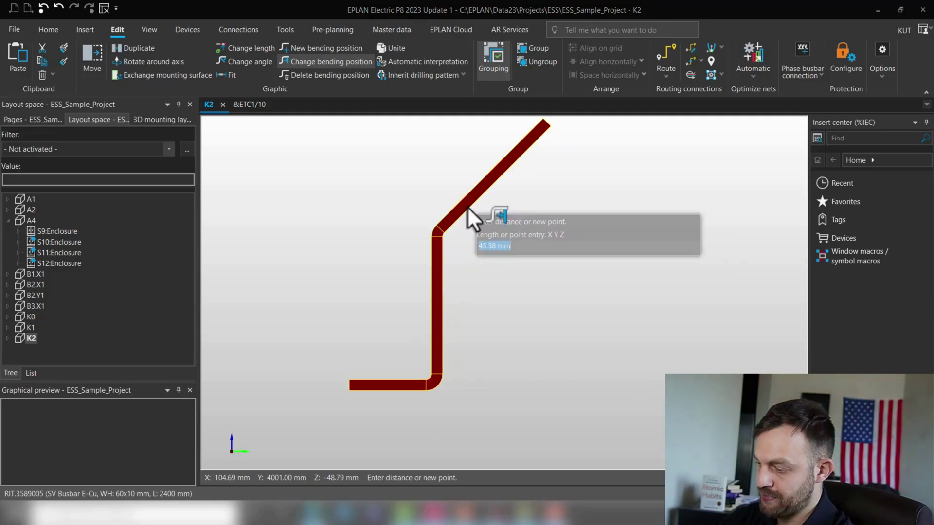
left_click(438, 307)
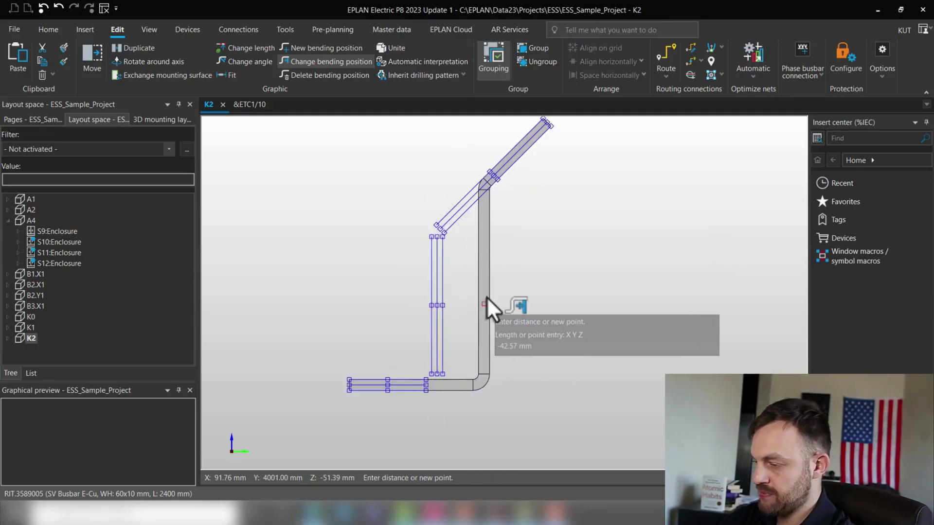
left_click(487, 294)
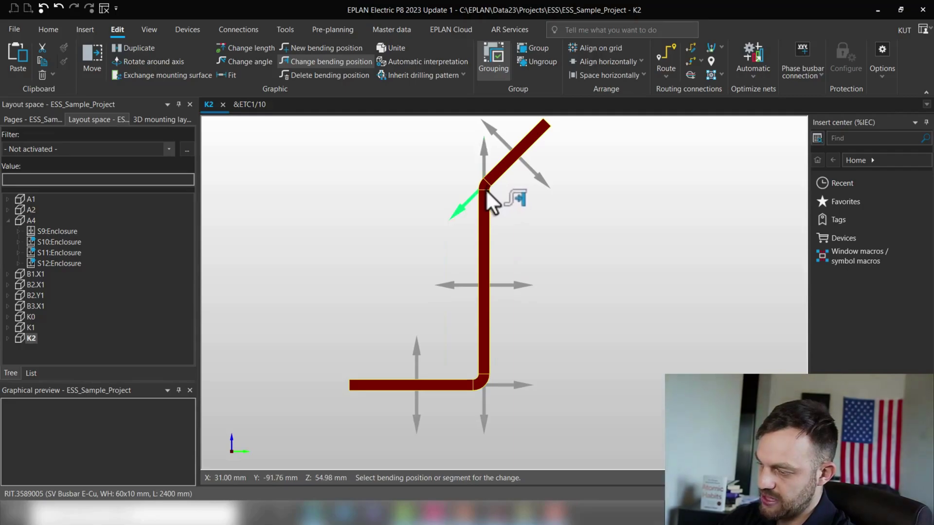
Relocate two more bends so the middle leg slants back to the left.
left_click(483, 196)
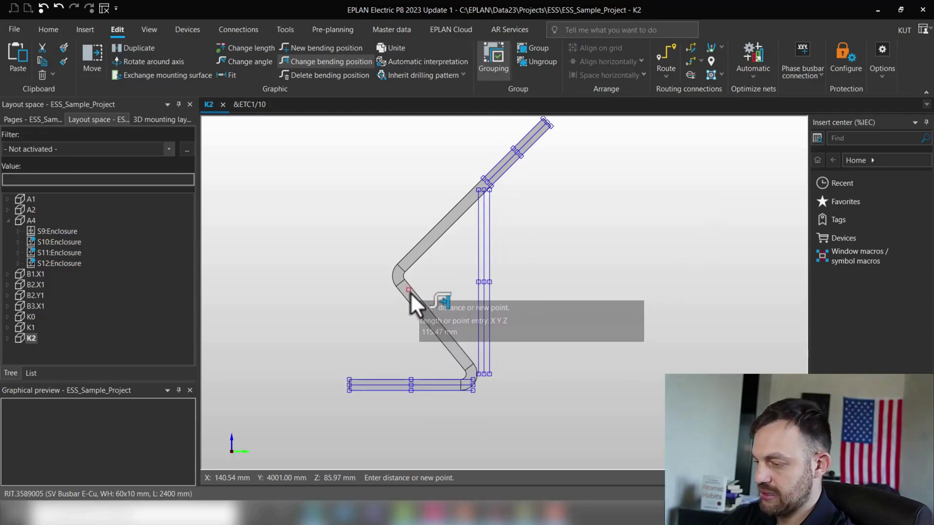
left_click(410, 293)
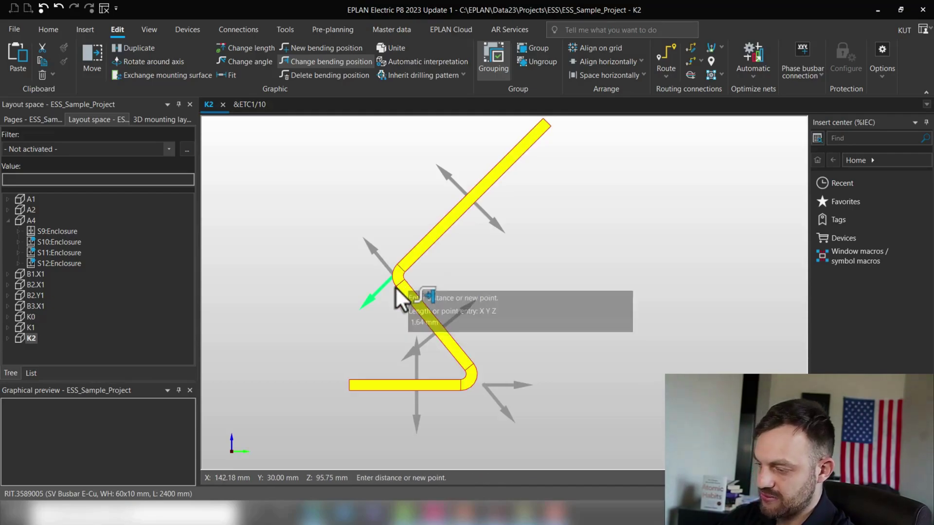
left_click(397, 292)
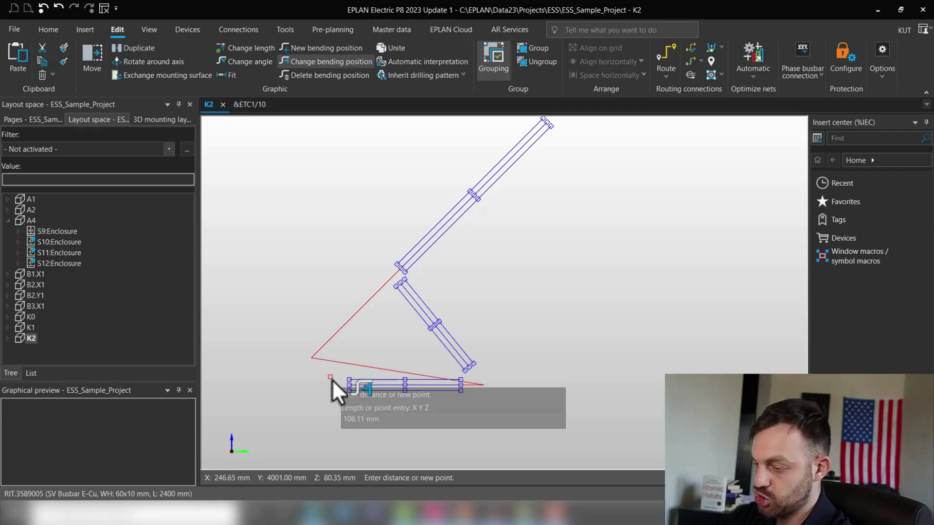
left_click(332, 379)
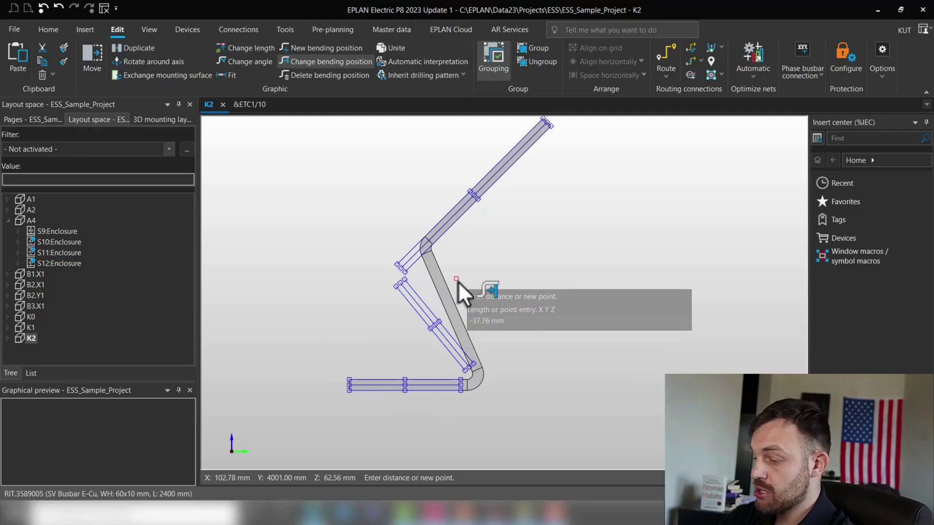
left_click(457, 281)
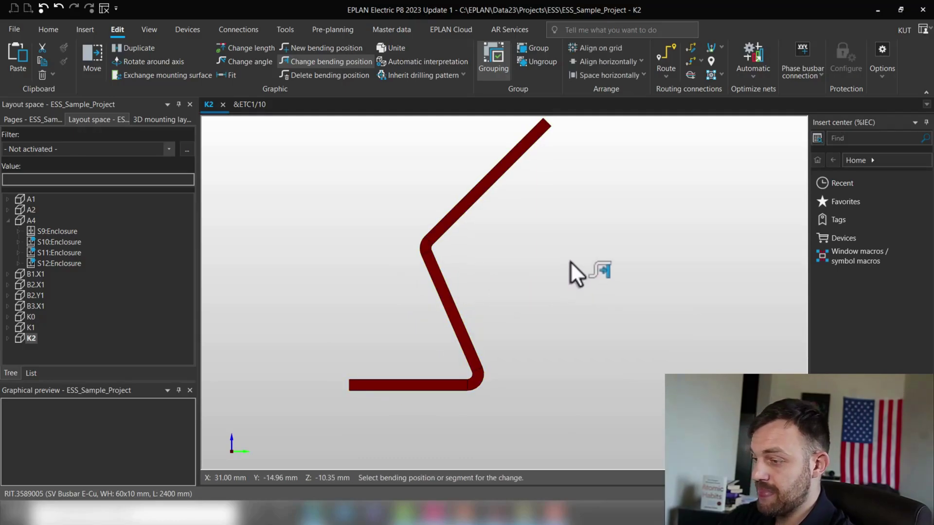